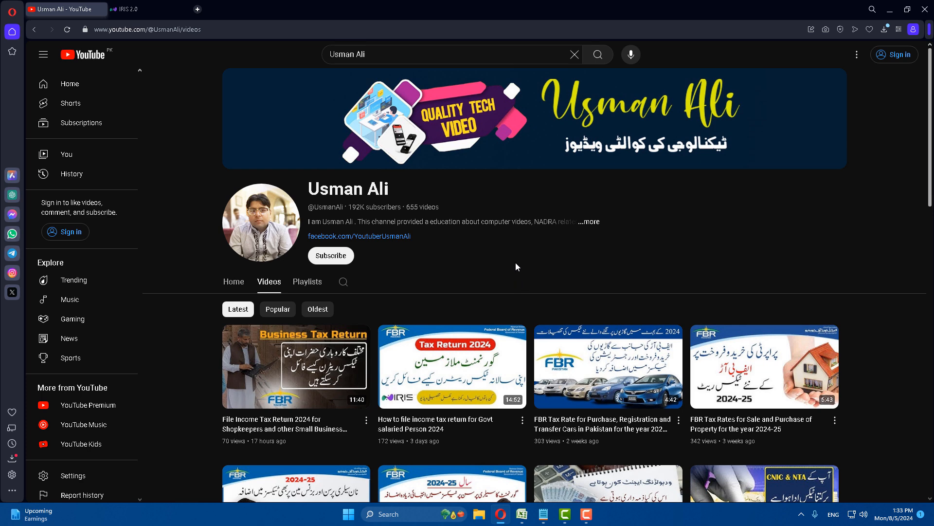
In the Payment Details sheet, check the totals of taxable amounts H3:H9 and paid amounts I3:I9
{"action": "left_click", "coordinate": [523, 514]}
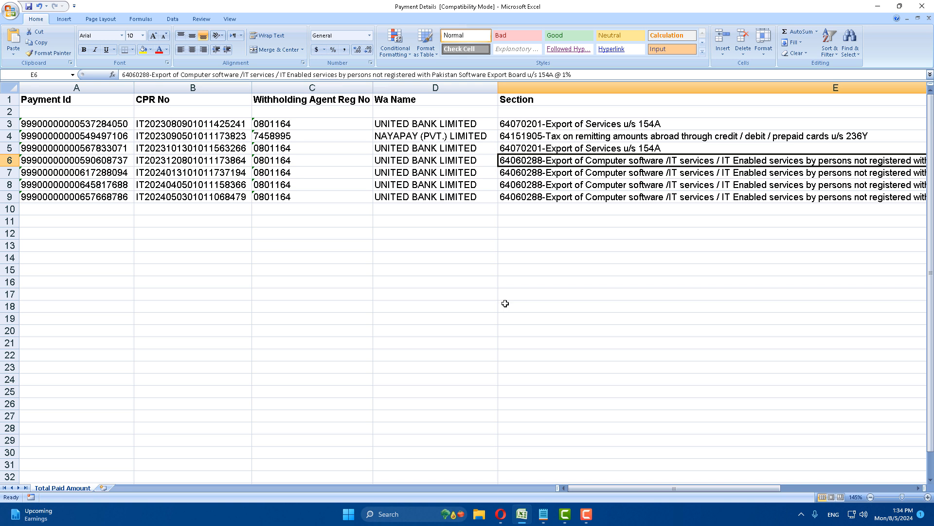
{"action": "left_click_drag", "start_coordinate": [616, 491], "coordinate": [677, 485]}
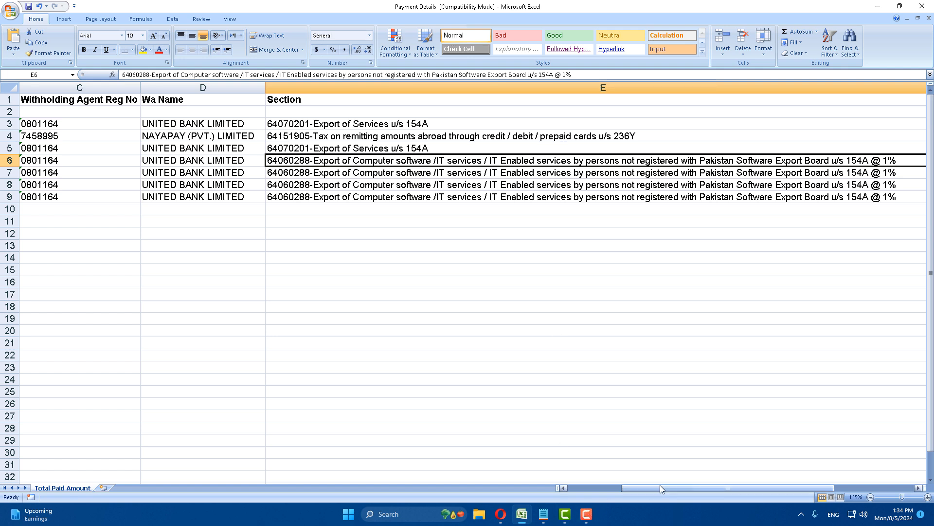
{"action": "left_click_drag", "start_coordinate": [660, 487], "coordinate": [732, 486]}
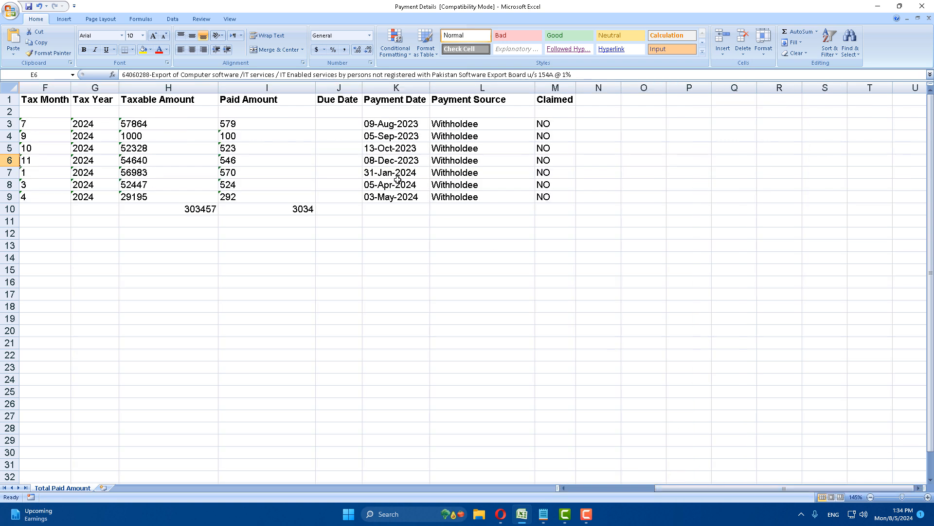
{"action": "left_click", "coordinate": [171, 96]}
{"action": "left_click_drag", "start_coordinate": [159, 123], "coordinate": [153, 196]}
{"action": "left_click", "coordinate": [154, 233]}
{"action": "left_click_drag", "start_coordinate": [285, 121], "coordinate": [242, 198]}
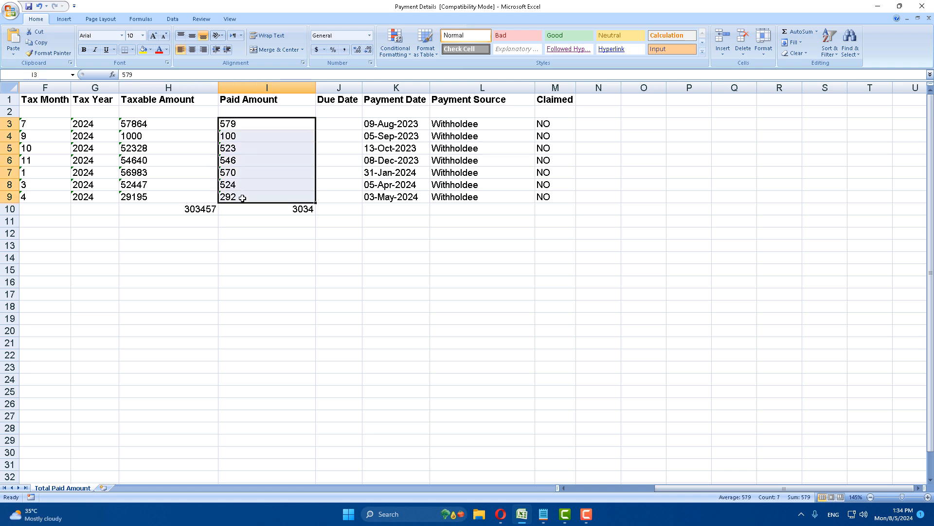
{"action": "left_click", "coordinate": [239, 243]}
{"action": "left_click_drag", "start_coordinate": [663, 489], "coordinate": [641, 487]}
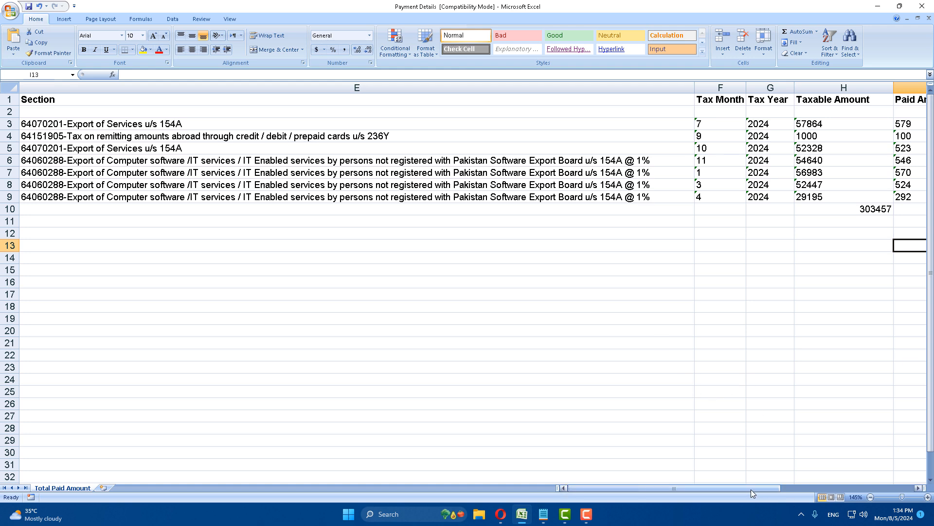
{"action": "left_click_drag", "start_coordinate": [752, 489], "coordinate": [758, 486]}
{"action": "left_click_drag", "start_coordinate": [702, 481], "coordinate": [826, 483]}
{"action": "left_click", "coordinate": [165, 209]}
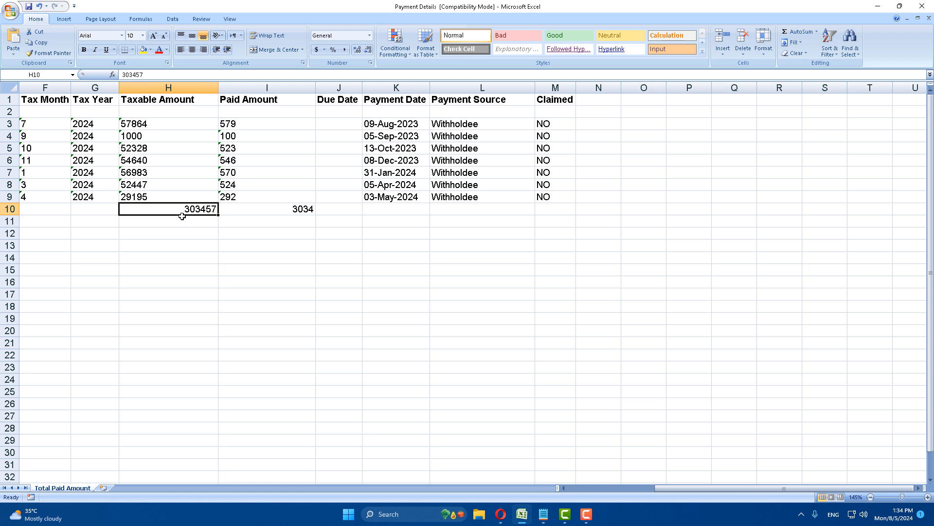
{"action": "left_click", "coordinate": [259, 212]}
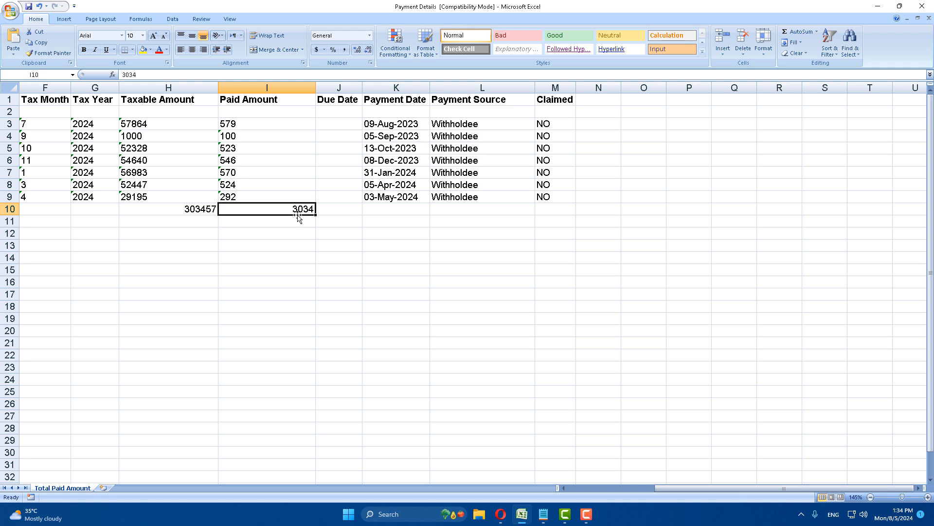
{"action": "left_click", "coordinate": [171, 211]}
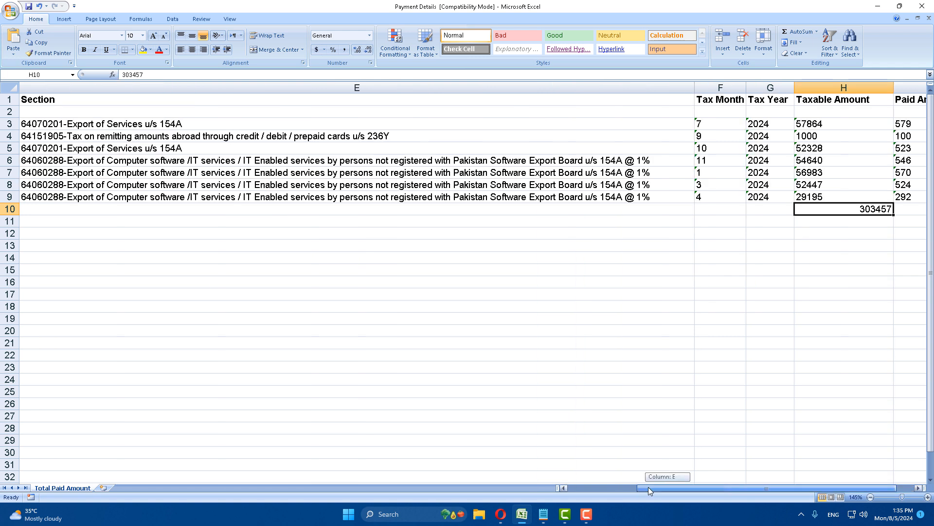
{"action": "left_click_drag", "start_coordinate": [668, 485], "coordinate": [648, 487]}
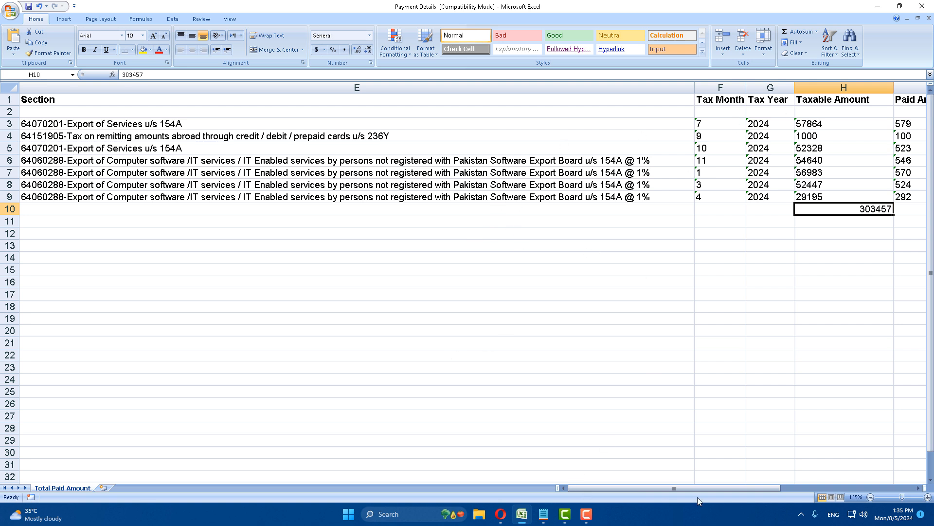
{"action": "left_click_drag", "start_coordinate": [696, 489], "coordinate": [811, 496]}
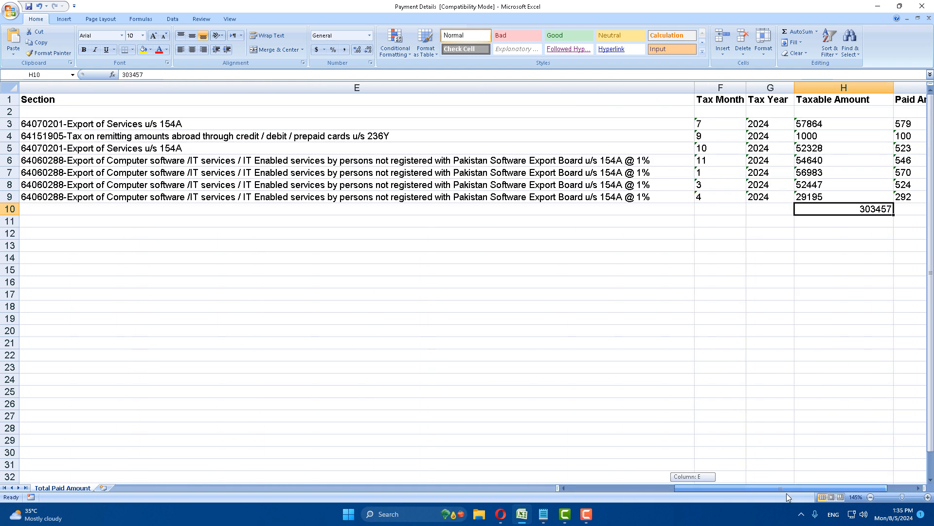
Return to the YouTube channel page in Opera and clear the old channel search query
{"action": "left_click", "coordinate": [498, 491]}
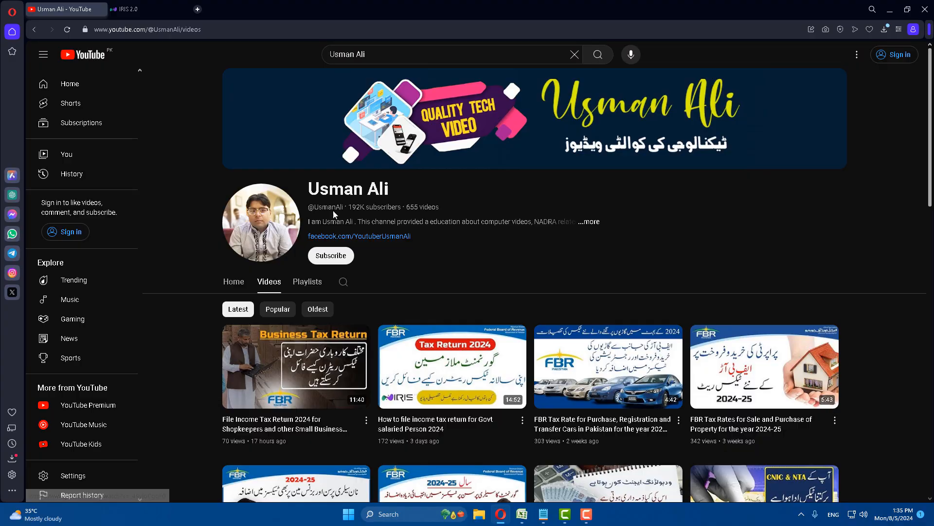
{"action": "scroll", "coordinate": [201, 287], "scroll_direction": "down", "scroll_amount": 6}
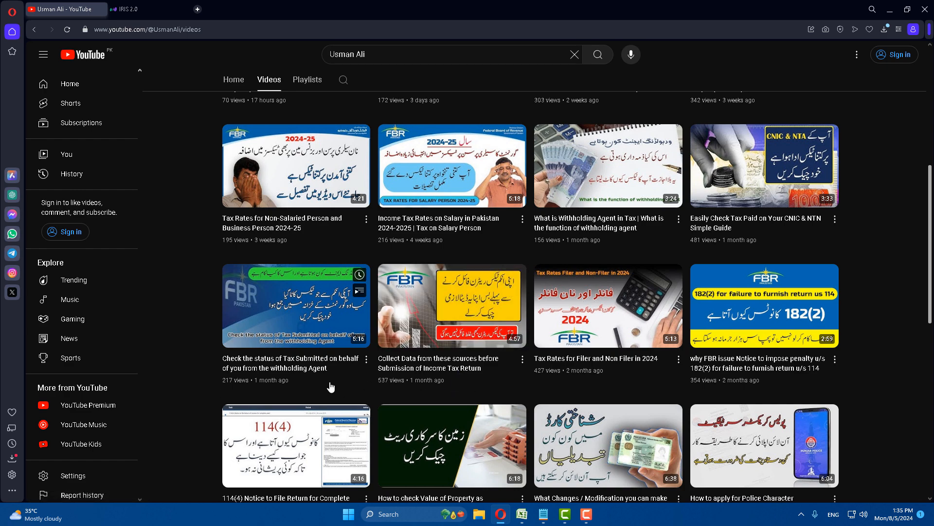
{"action": "scroll", "coordinate": [296, 193], "scroll_direction": "up", "scroll_amount": 6}
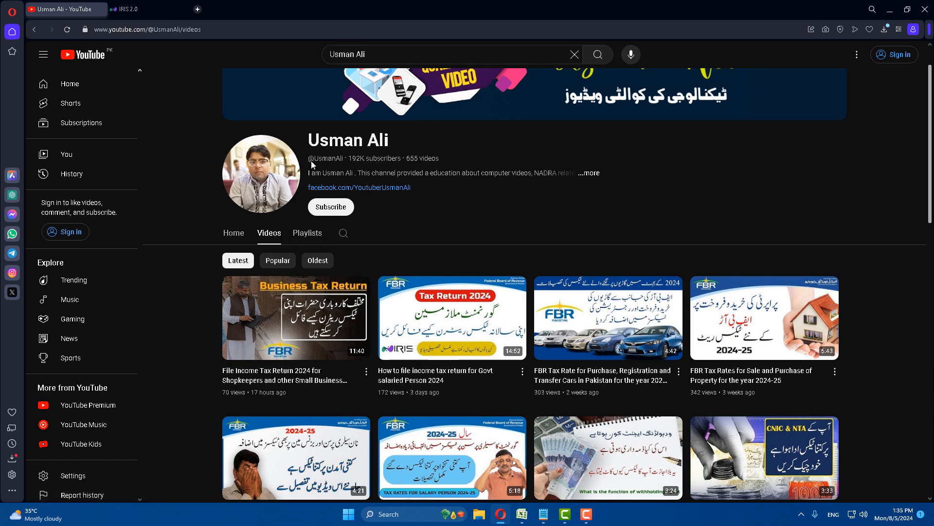
{"action": "scroll", "coordinate": [342, 172], "scroll_direction": "up", "scroll_amount": 1}
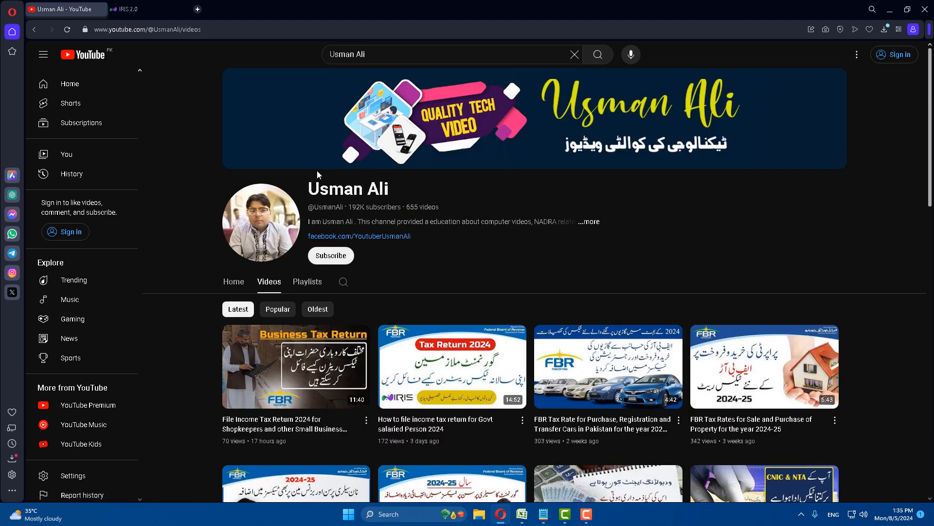
{"action": "left_click", "coordinate": [343, 282]}
{"action": "key", "text": "Return"}
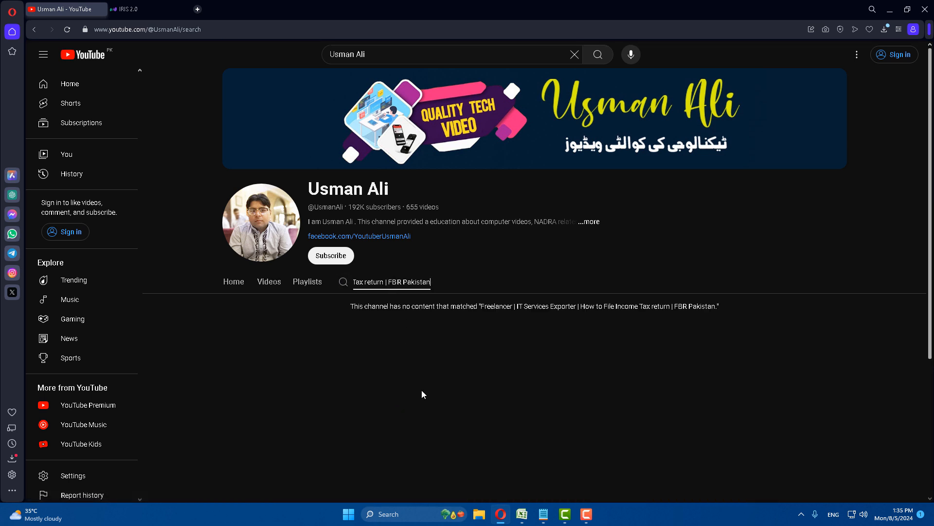
{"action": "key", "text": "ctrl+a"}
{"action": "key", "text": "BackSpace"}
Search the channel for the copied title 'Collect Data from these sources before Submission of Income Tax Return'
{"action": "left_click", "coordinate": [269, 281]}
{"action": "scroll", "coordinate": [220, 399], "scroll_direction": "down", "scroll_amount": 6}
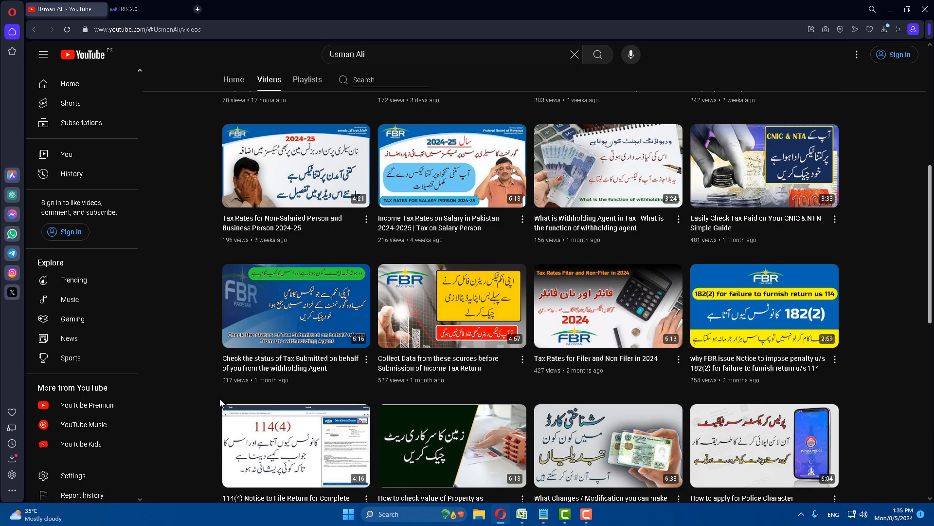
{"action": "left_click_drag", "start_coordinate": [482, 369], "coordinate": [380, 360]}
{"action": "key", "text": "ctrl+c"}
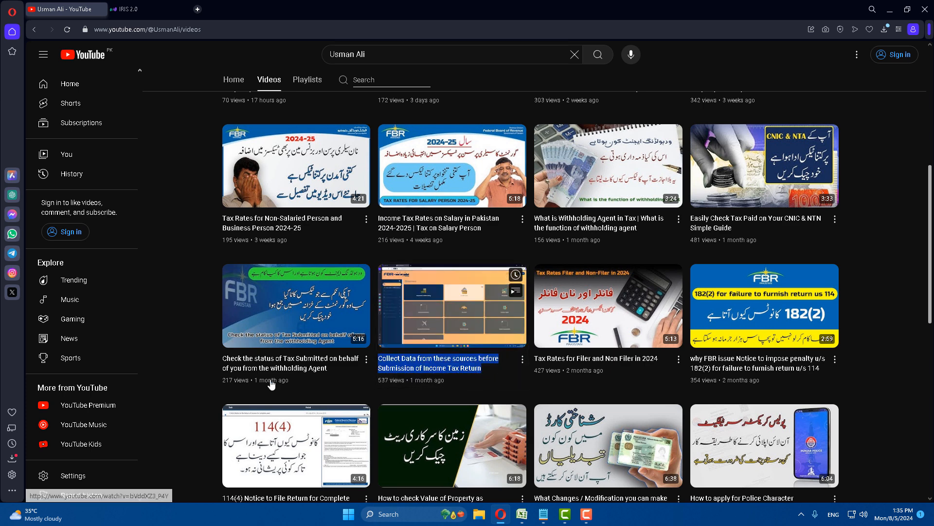
{"action": "left_click", "coordinate": [209, 372]}
{"action": "scroll", "coordinate": [194, 371], "scroll_direction": "up", "scroll_amount": 7}
{"action": "left_click", "coordinate": [342, 281]}
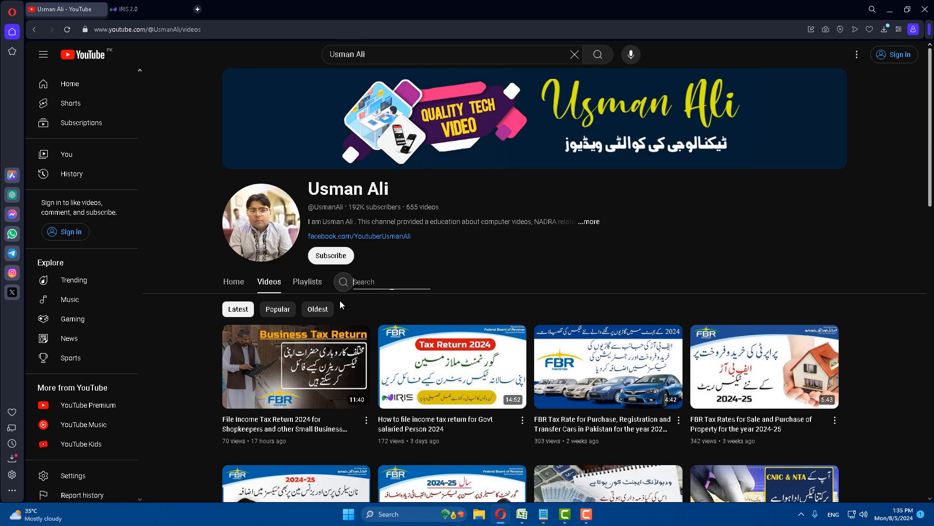
{"action": "key", "text": "ctrl+v"}
{"action": "key", "text": "Return"}
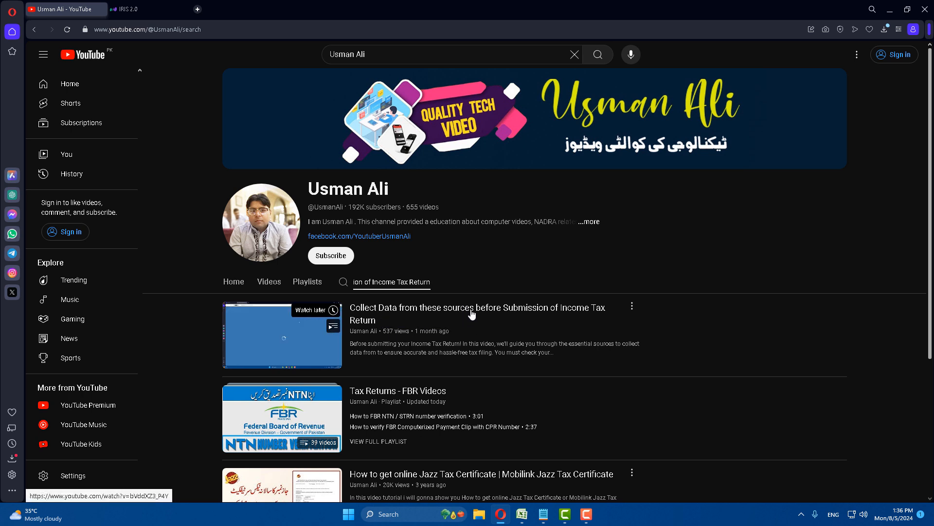
{"action": "left_click", "coordinate": [522, 514]}
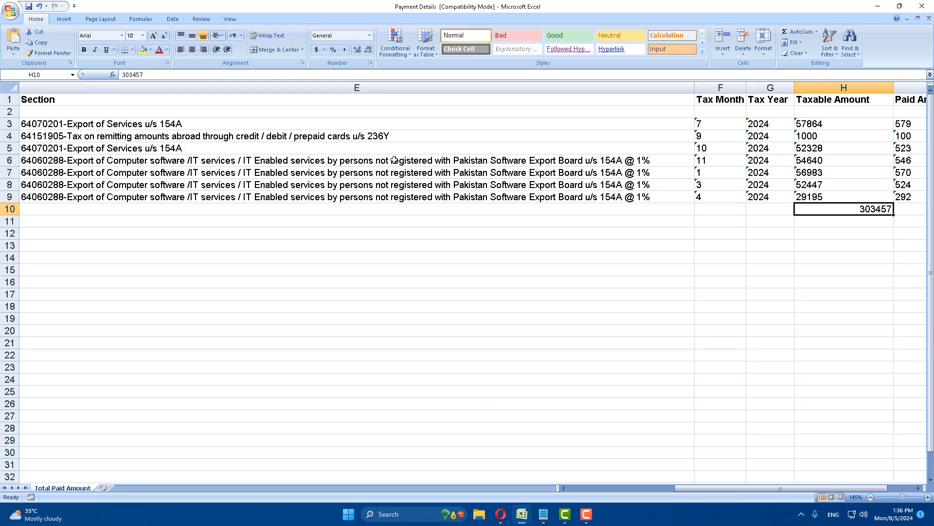
{"action": "left_click", "coordinate": [501, 514]}
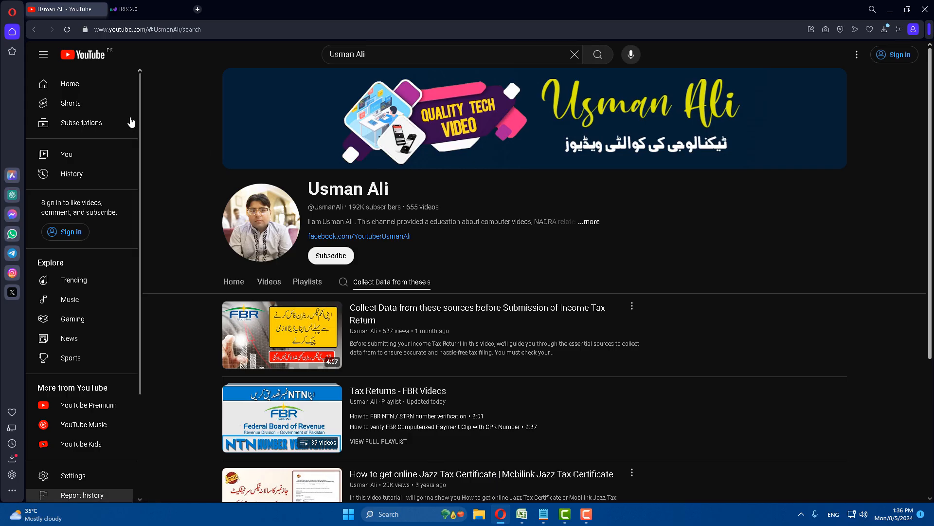
On the IRIS 2.0 login page, enter the registration number and the account password
{"action": "left_click", "coordinate": [149, 11]}
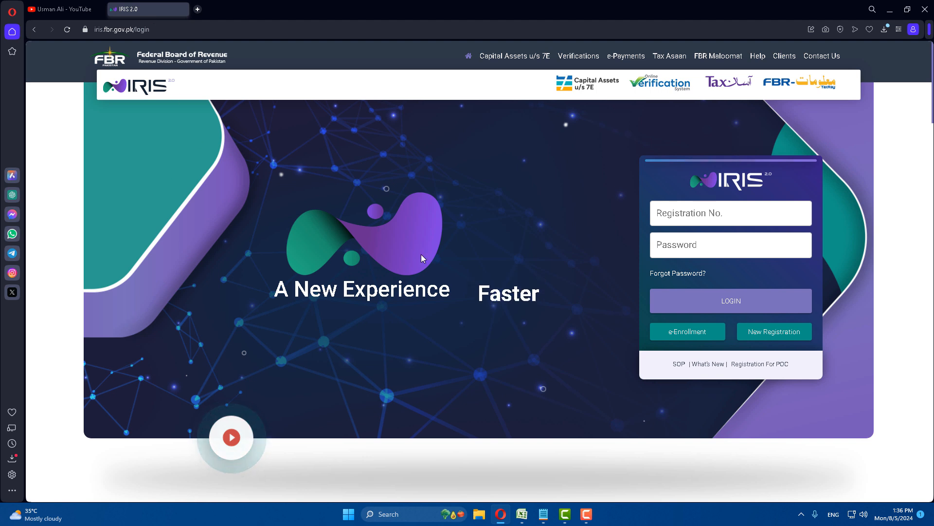
{"action": "left_click", "coordinate": [685, 215]}
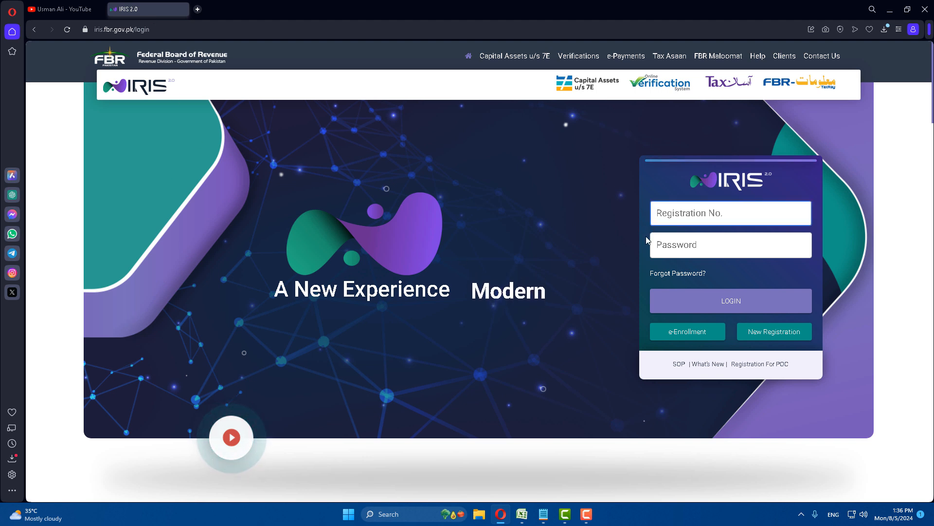
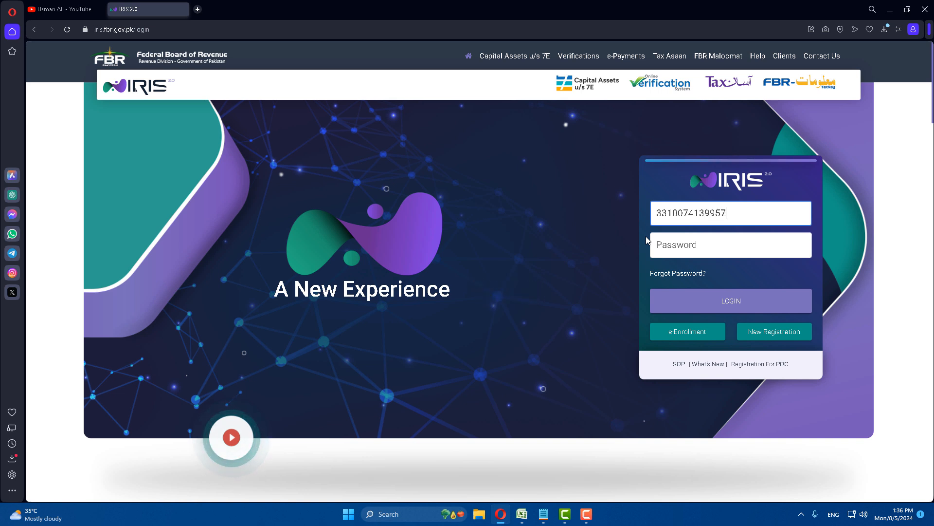
{"action": "left_click", "coordinate": [680, 249]}
{"action": "type", "text": "***"}
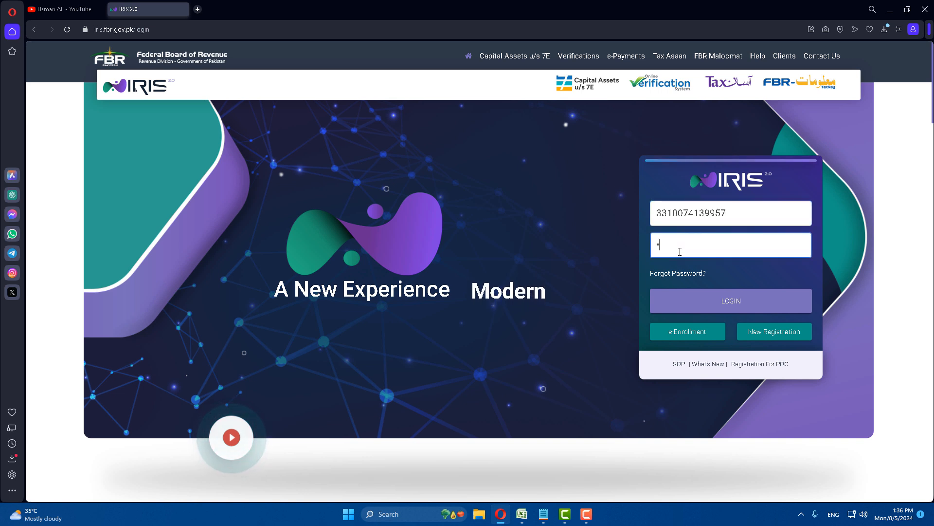
{"action": "type", "text": "***"}
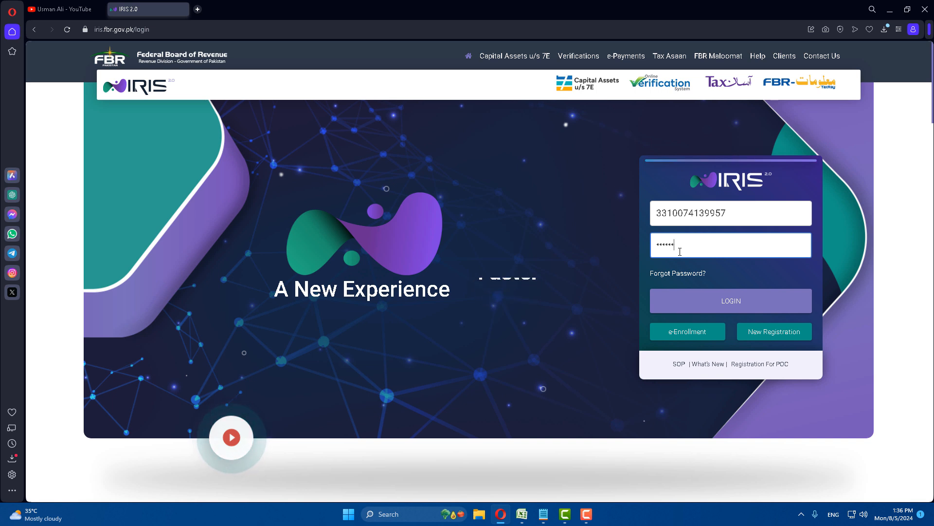
{"action": "type", "text": "****"}
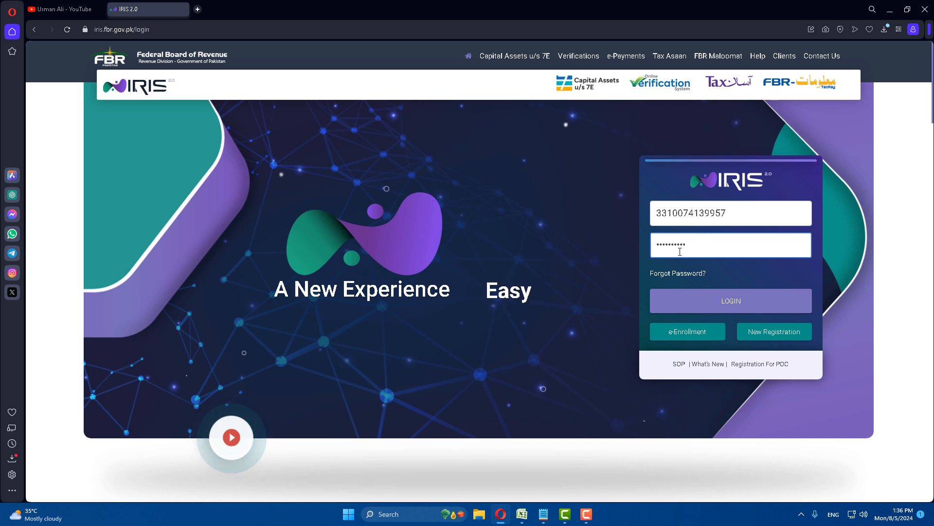
Log in and start a Normal Return (Ind/Aop/Coy) for tax period 01-JUL-2023 - 30-JUN-2024
{"action": "left_click", "coordinate": [733, 303]}
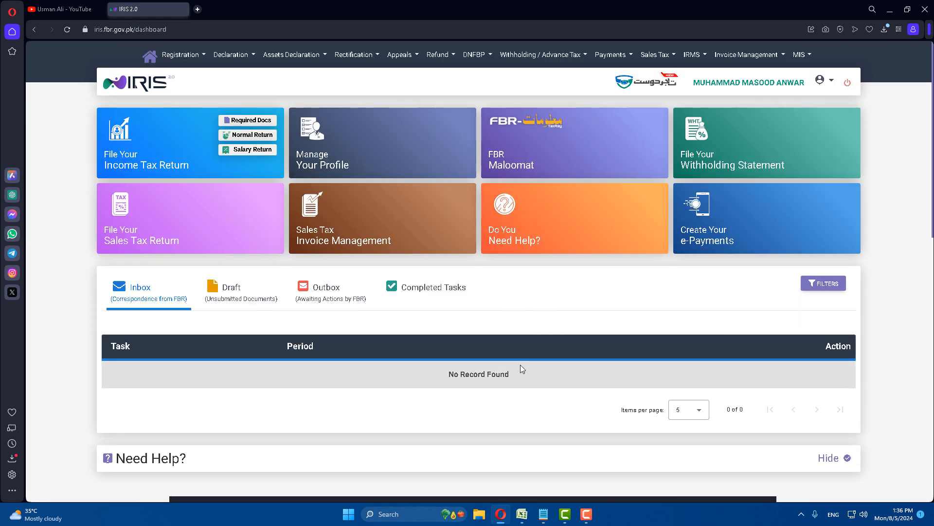
{"action": "left_click", "coordinate": [253, 58]}
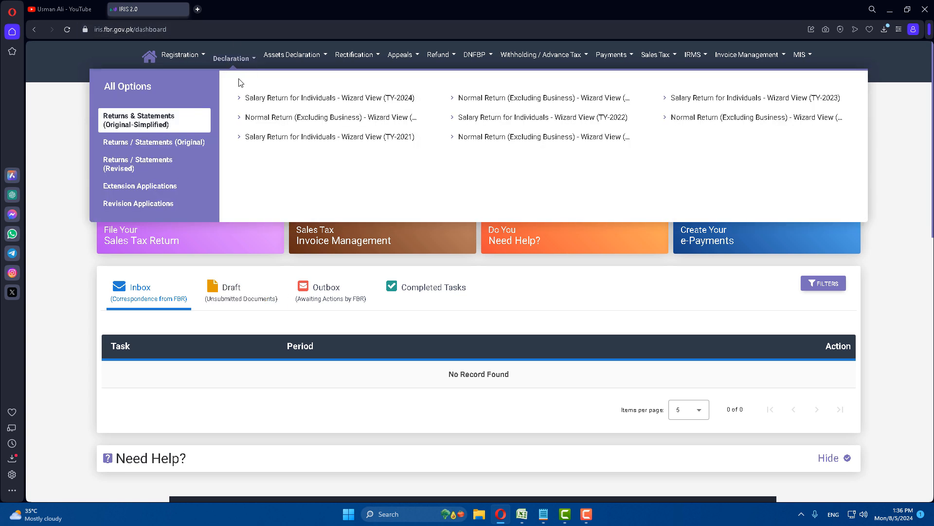
{"action": "left_click", "coordinate": [154, 142]}
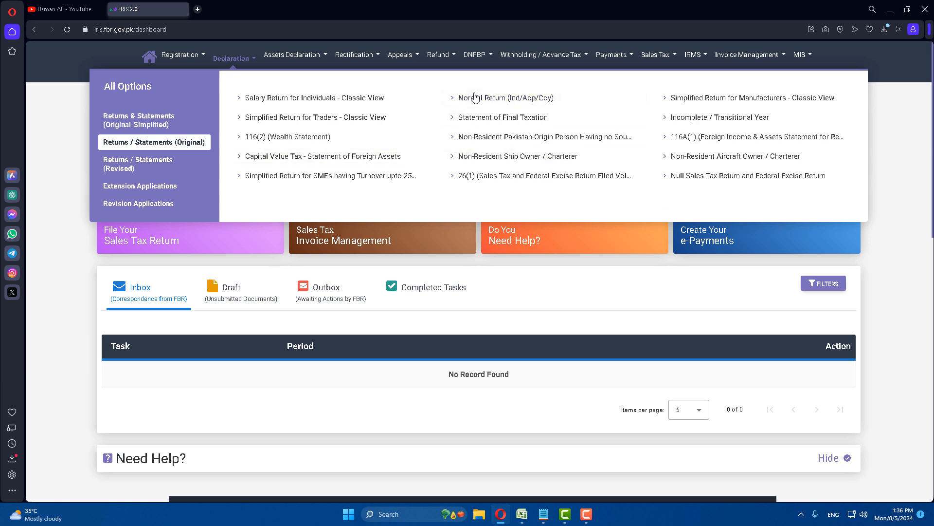
{"action": "left_click", "coordinate": [495, 101]}
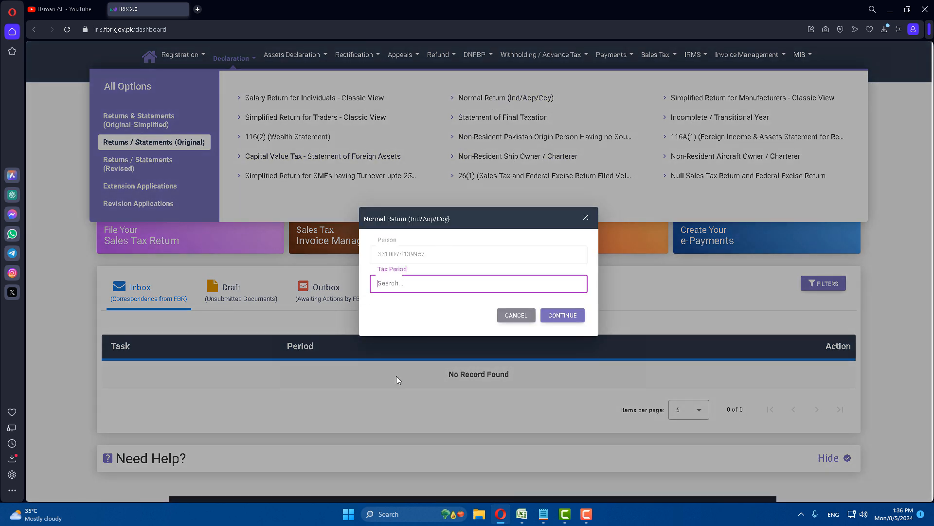
{"action": "type", "text": "2024"}
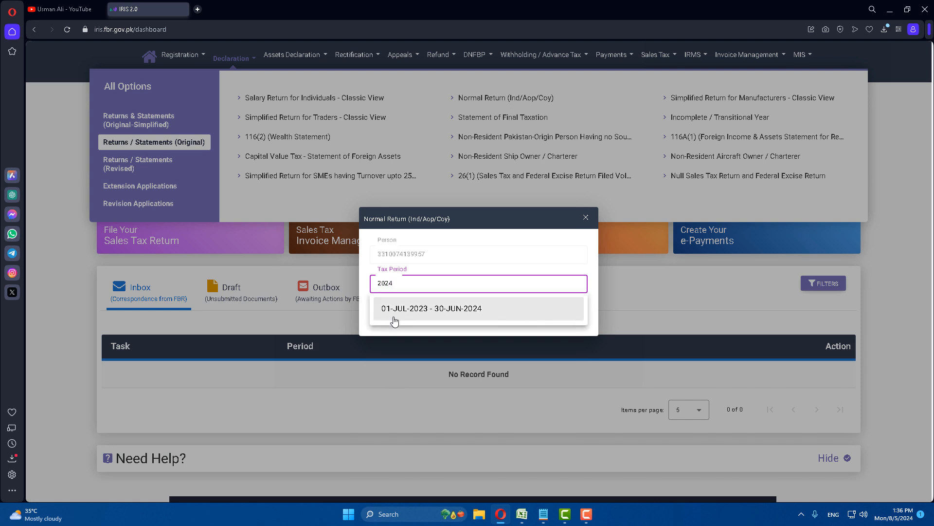
{"action": "left_click", "coordinate": [466, 317]}
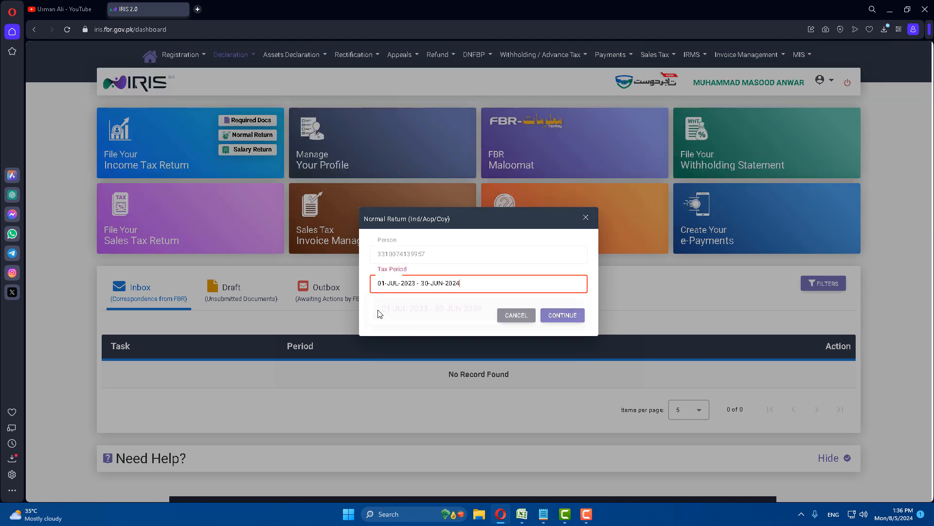
{"action": "left_click", "coordinate": [544, 317]}
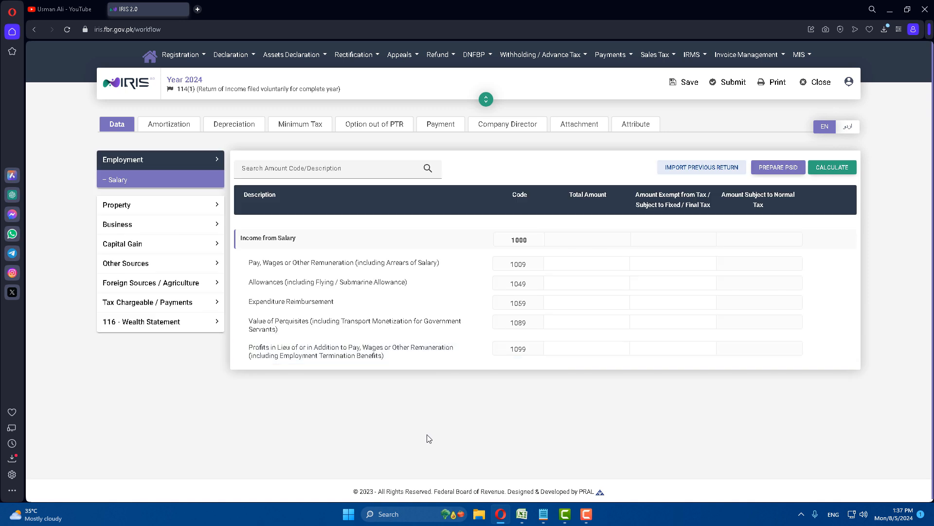
Expand Business > Other Revenues and select the 3101 Fee for Technical / Professional Services total box
{"action": "left_click", "coordinate": [124, 230]}
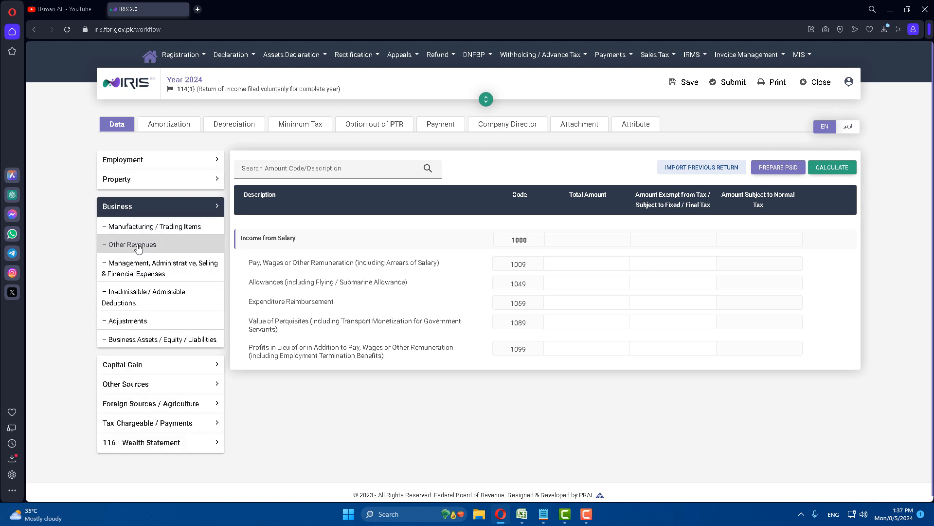
{"action": "left_click", "coordinate": [138, 248]}
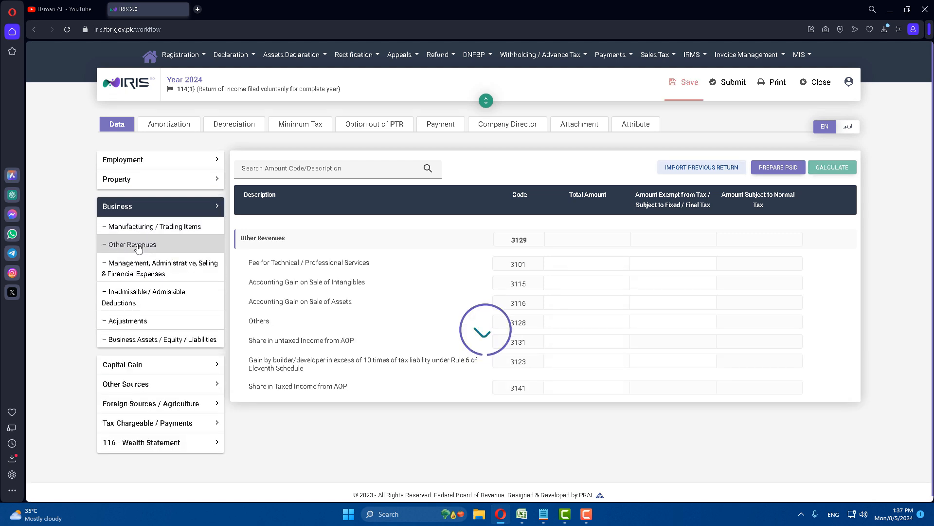
{"action": "left_click_drag", "start_coordinate": [250, 262], "coordinate": [375, 265]}
{"action": "left_click", "coordinate": [374, 263]}
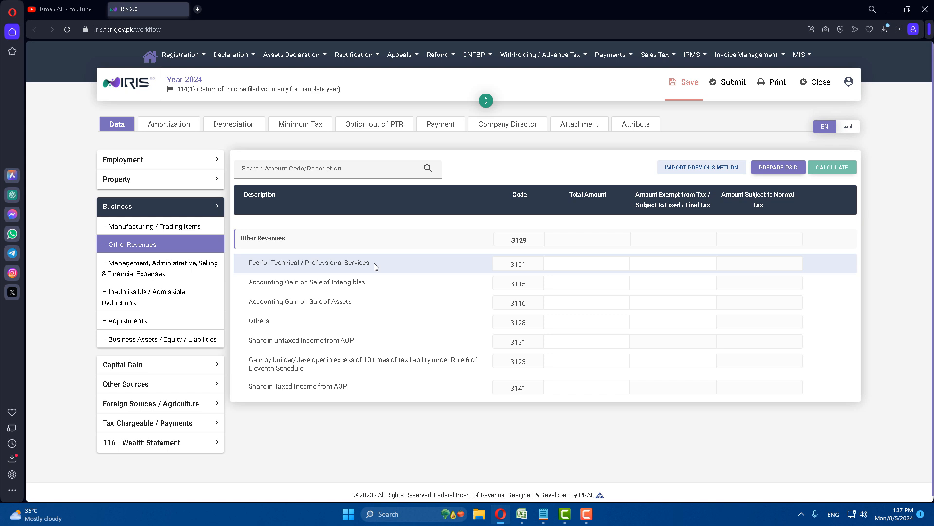
{"action": "left_click", "coordinate": [574, 264]}
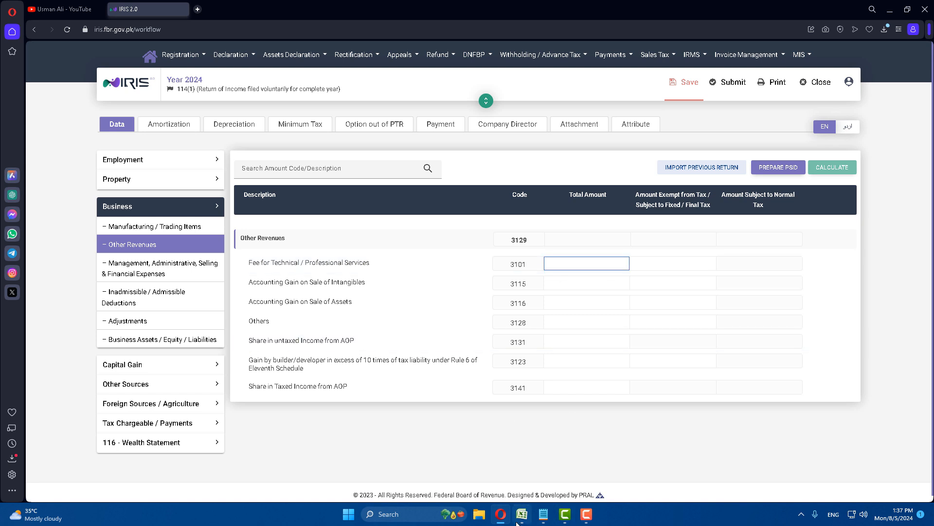
Copy the 303457 taxable amount total from cell H10 in Excel
{"action": "left_click", "coordinate": [559, 457]}
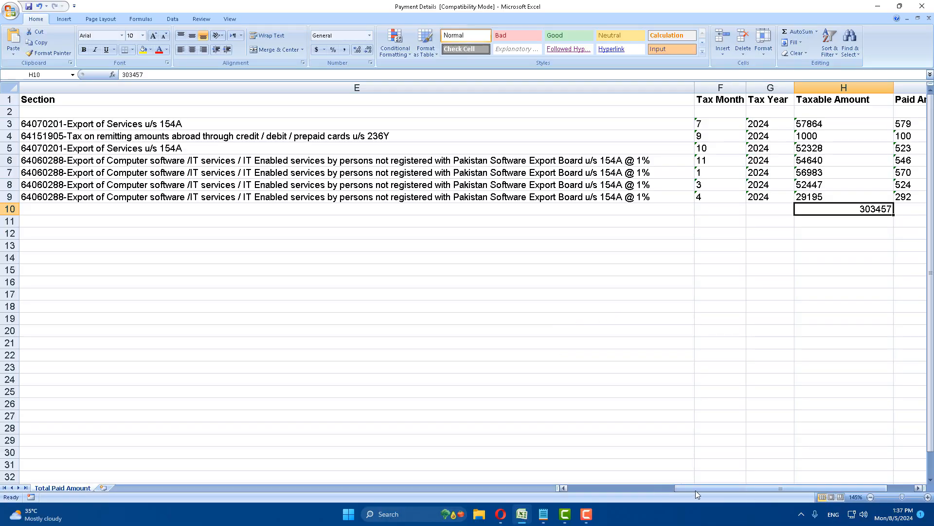
{"action": "left_click_drag", "start_coordinate": [704, 490], "coordinate": [757, 489]}
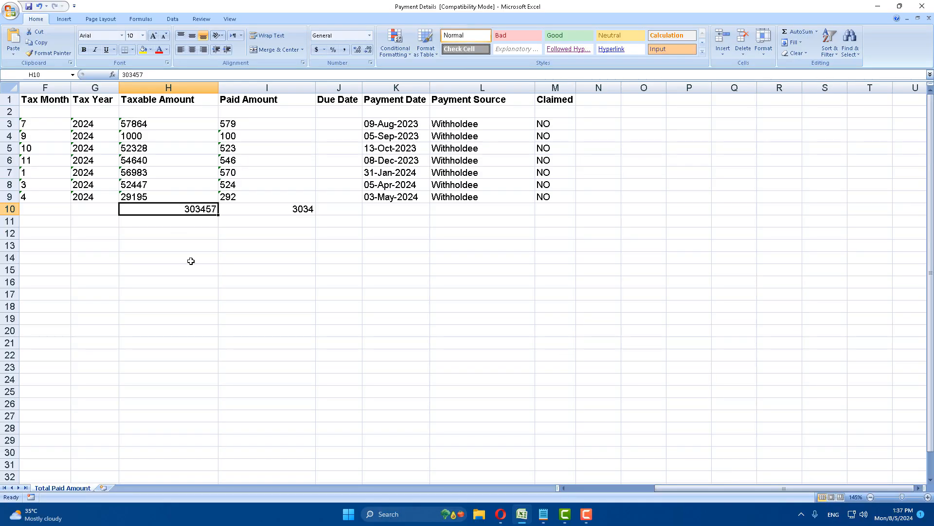
{"action": "key", "text": "ctrl+c"}
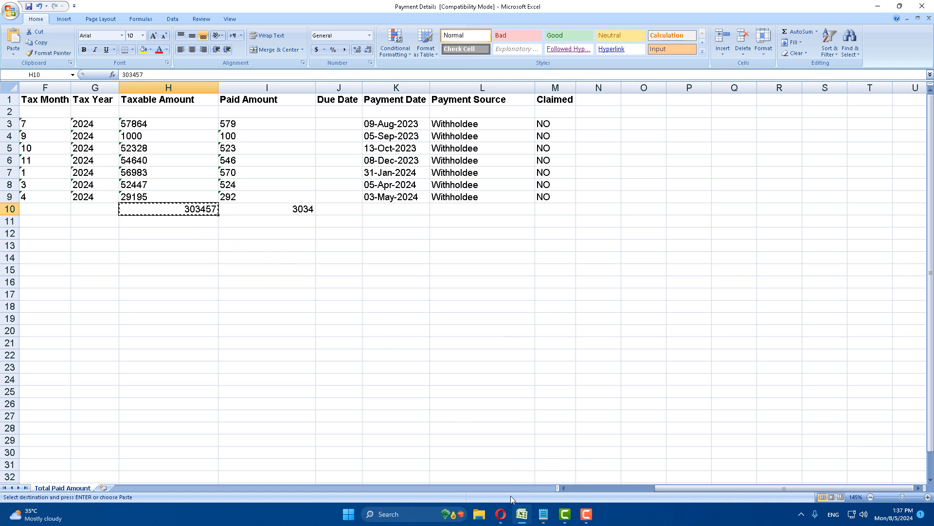
Paste 303,457 into the 3101 total and exempt amount fields, then recalculate the return
{"action": "left_click", "coordinate": [501, 514]}
{"action": "key", "text": "ctrl+v"}
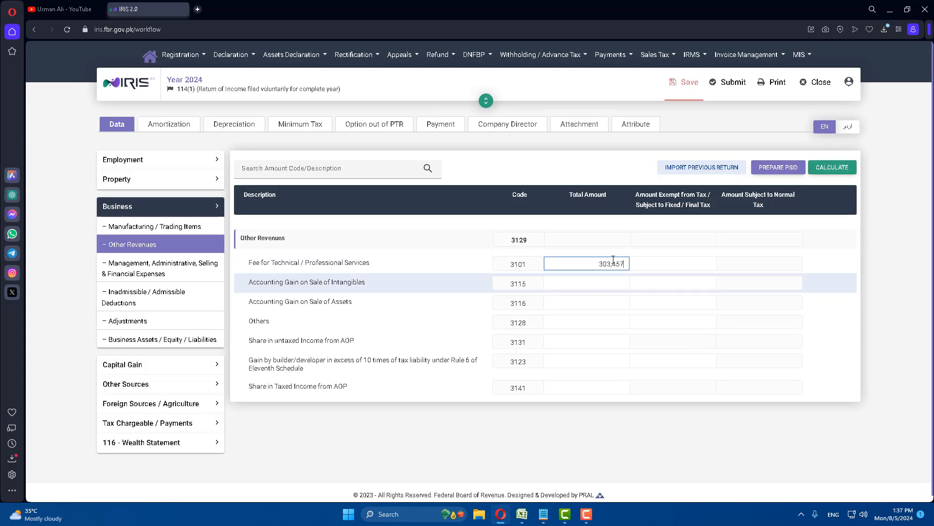
{"action": "left_click", "coordinate": [678, 265]}
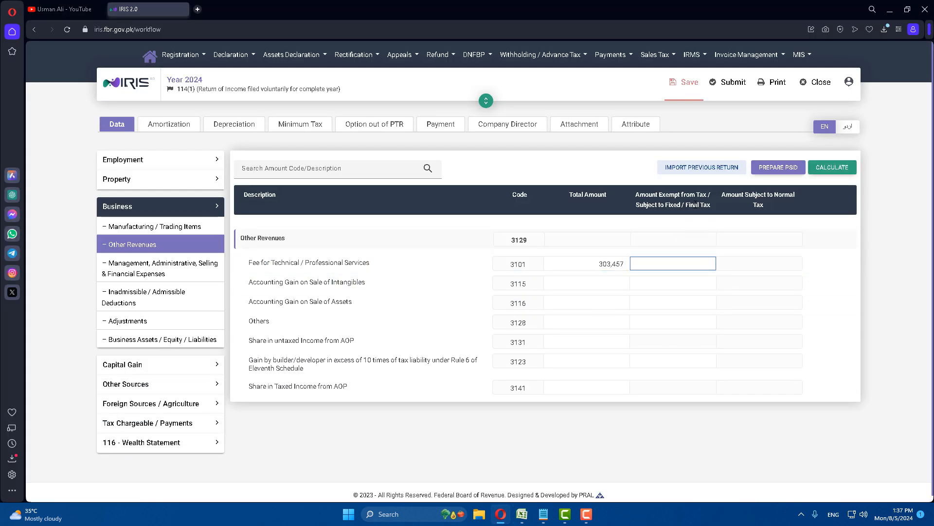
{"action": "left_click", "coordinate": [686, 204]}
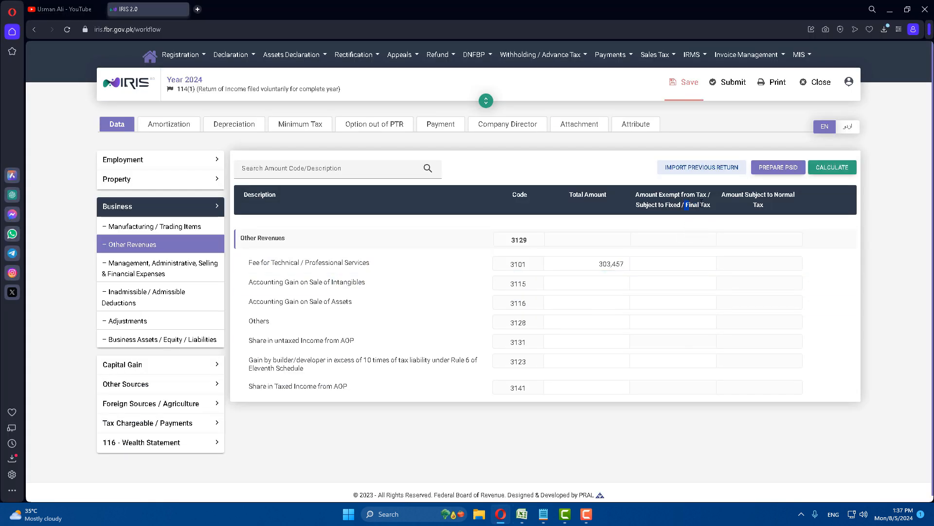
{"action": "left_click", "coordinate": [678, 263]}
{"action": "key", "text": "ctrl+v"}
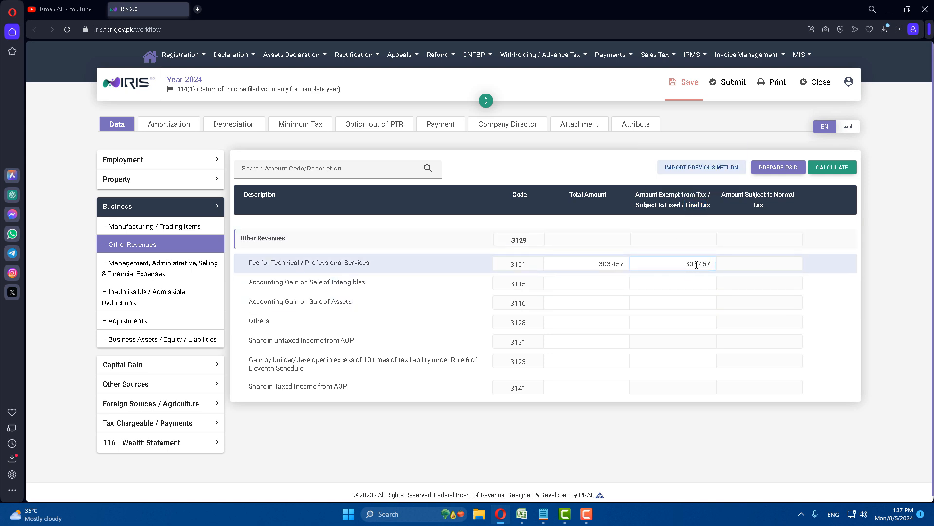
{"action": "left_click", "coordinate": [833, 168]}
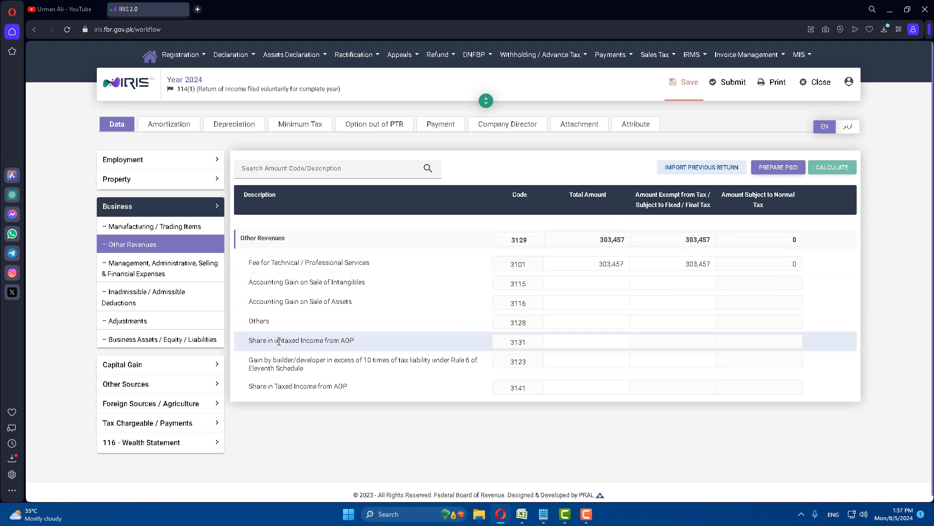
{"action": "left_click", "coordinate": [133, 426]}
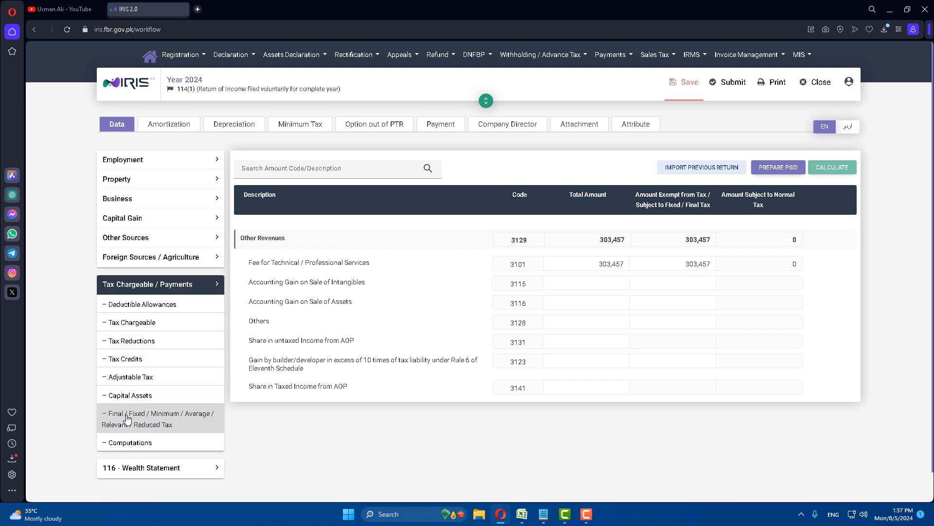
Show the Final / Fixed / Minimum / Average Tax section, where code 640001 totals are still 0
{"action": "left_click", "coordinate": [133, 423]}
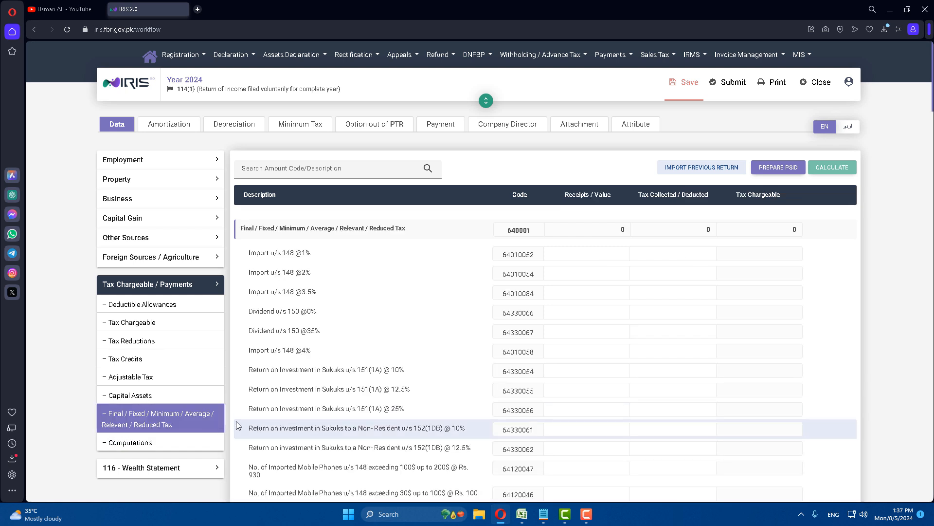
{"action": "left_click", "coordinate": [522, 514]}
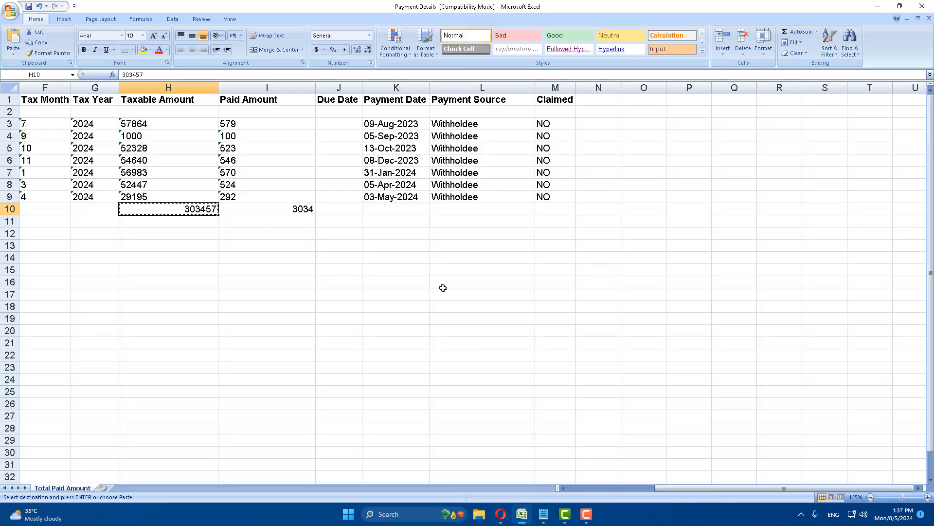
{"action": "left_click_drag", "start_coordinate": [678, 487], "coordinate": [651, 486]}
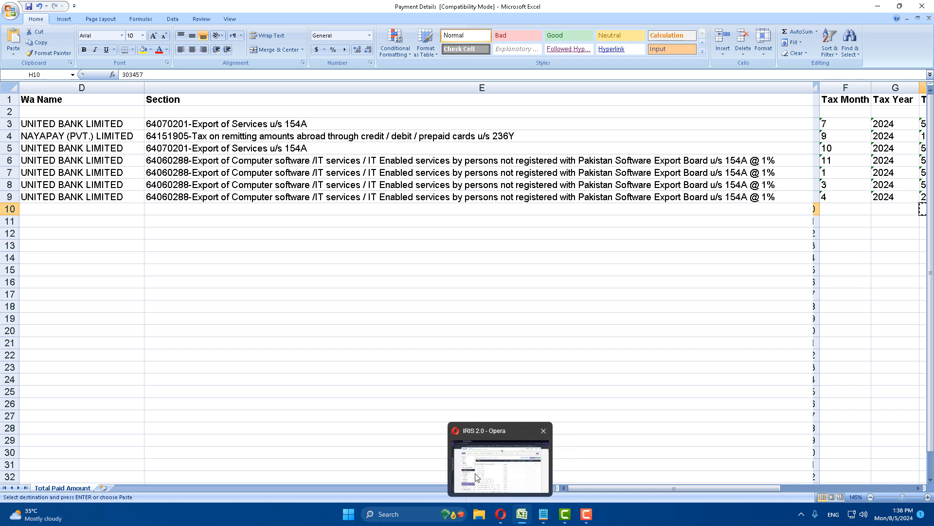
{"action": "left_click", "coordinate": [500, 511]}
{"action": "left_click", "coordinate": [353, 172]}
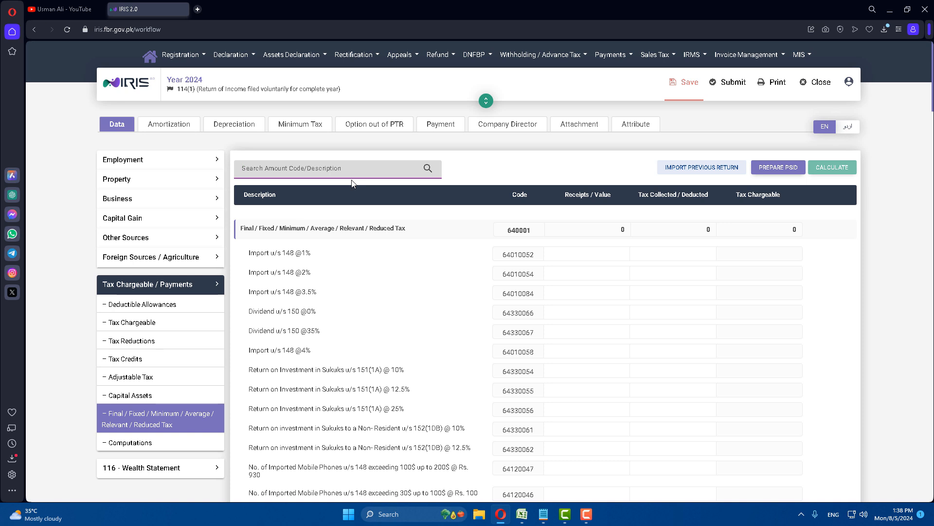
Search the amount codes for 154A and jump to the 64060285 Export of services u/s 154A @1% row
{"action": "type", "text": "154A"}
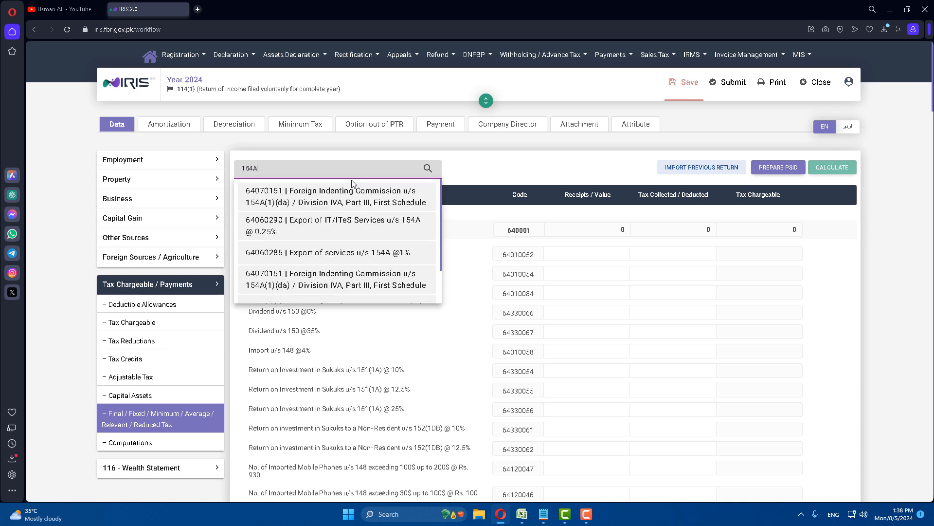
{"action": "left_click", "coordinate": [428, 166]}
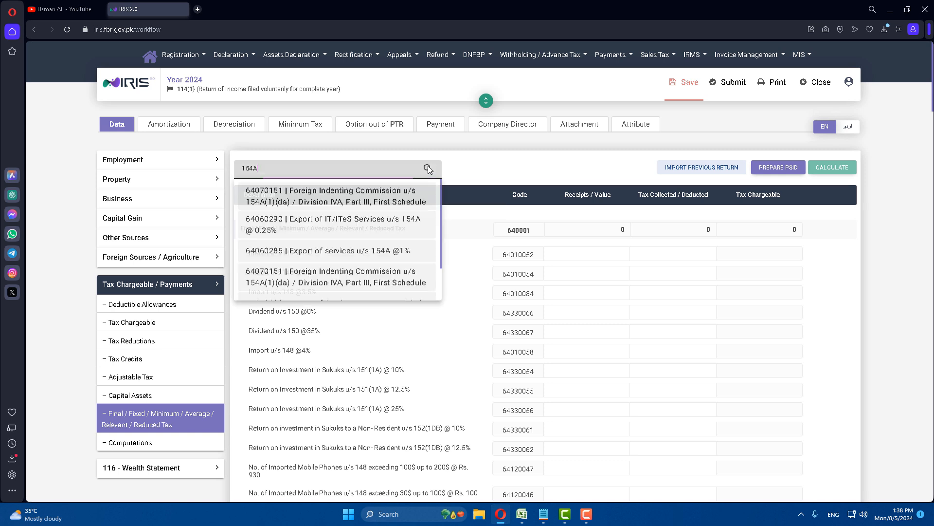
{"action": "left_click", "coordinate": [313, 253]}
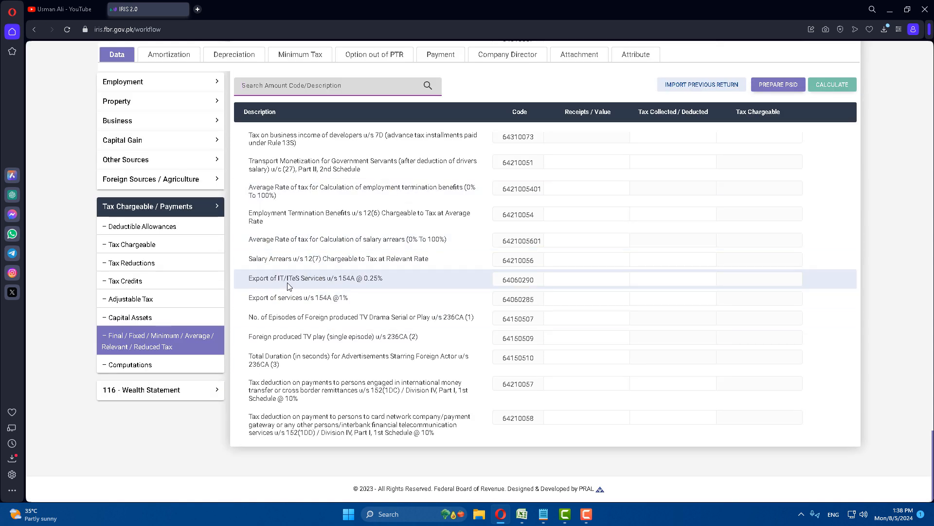
{"action": "left_click", "coordinate": [521, 514]}
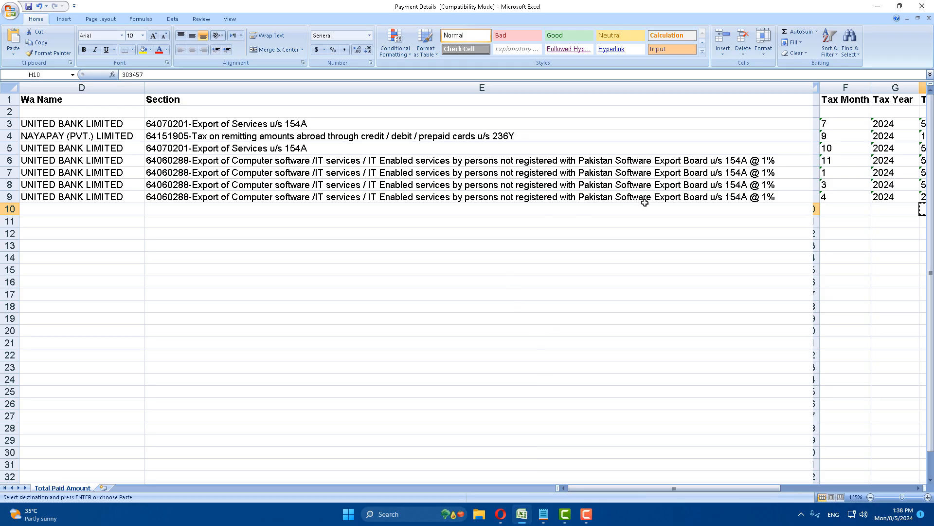
{"action": "left_click", "coordinate": [501, 514]}
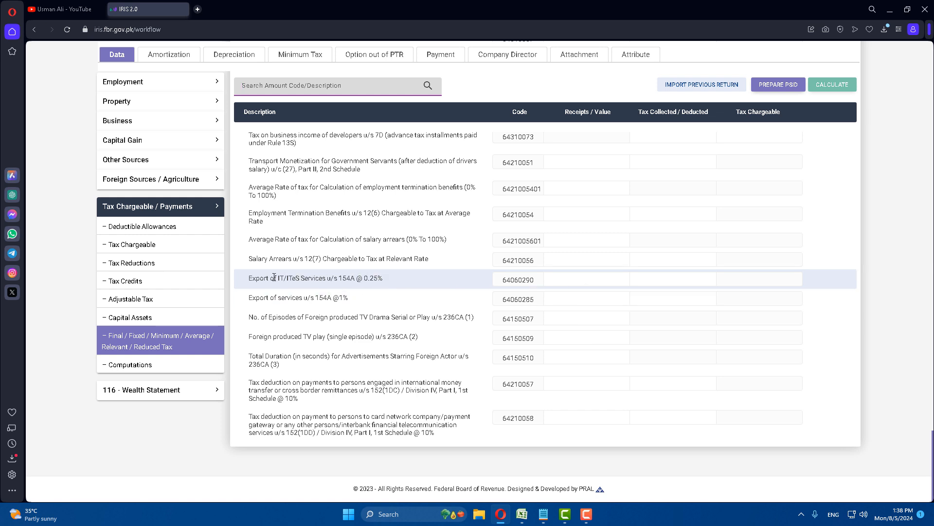
Compare the nearby Export of IT/ITeS Services 0.25% row against the Excel payment sheet
{"action": "left_click_drag", "start_coordinate": [250, 277], "coordinate": [382, 281]}
{"action": "left_click", "coordinate": [312, 259]}
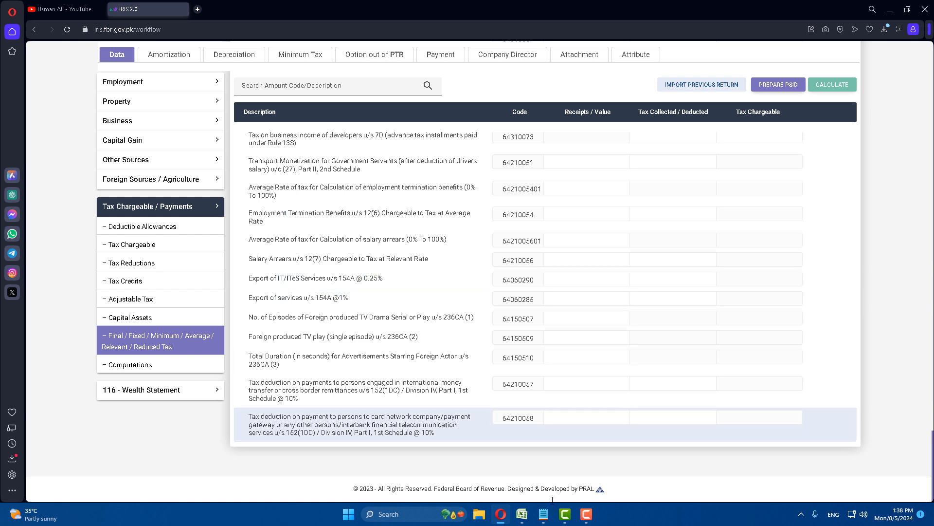
{"action": "mouse_move", "coordinate": [531, 518]}
{"action": "left_click", "coordinate": [521, 465]}
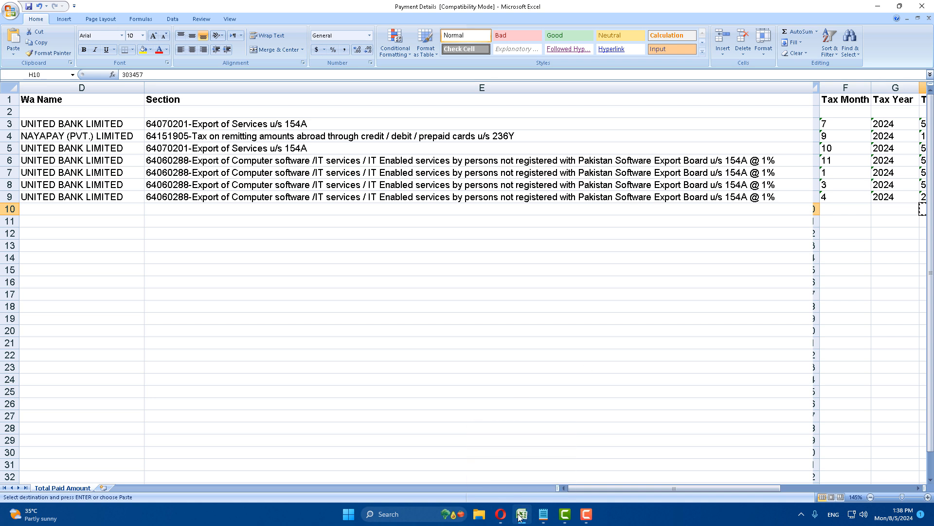
{"action": "mouse_move", "coordinate": [501, 514]}
{"action": "left_click", "coordinate": [495, 484]}
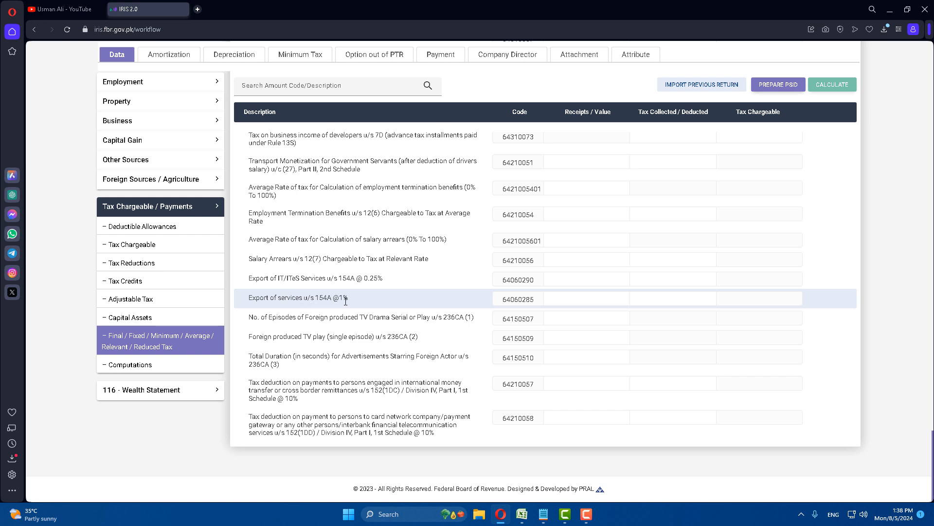
Paste 303,457 from Excel as the receipts for Export of services code 64060285
{"action": "left_click", "coordinate": [609, 299]}
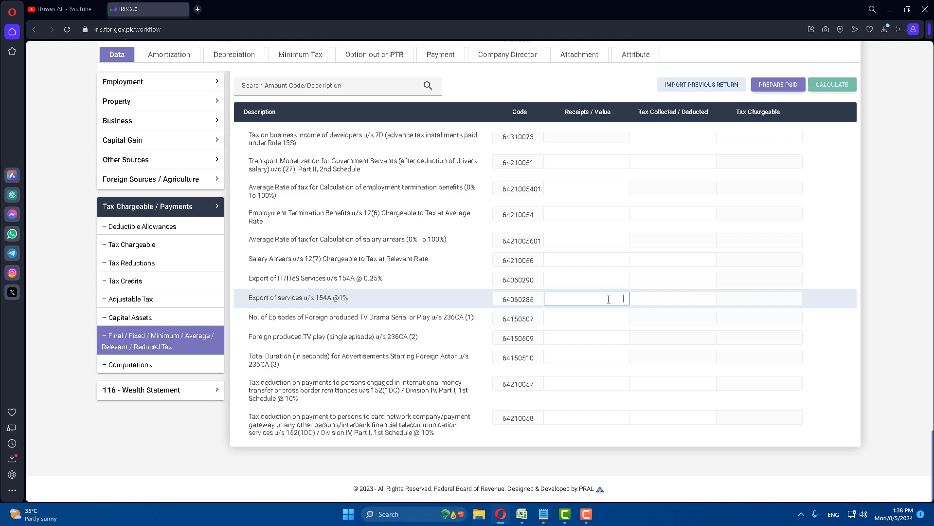
{"action": "mouse_move", "coordinate": [522, 514]}
{"action": "left_click", "coordinate": [523, 464]}
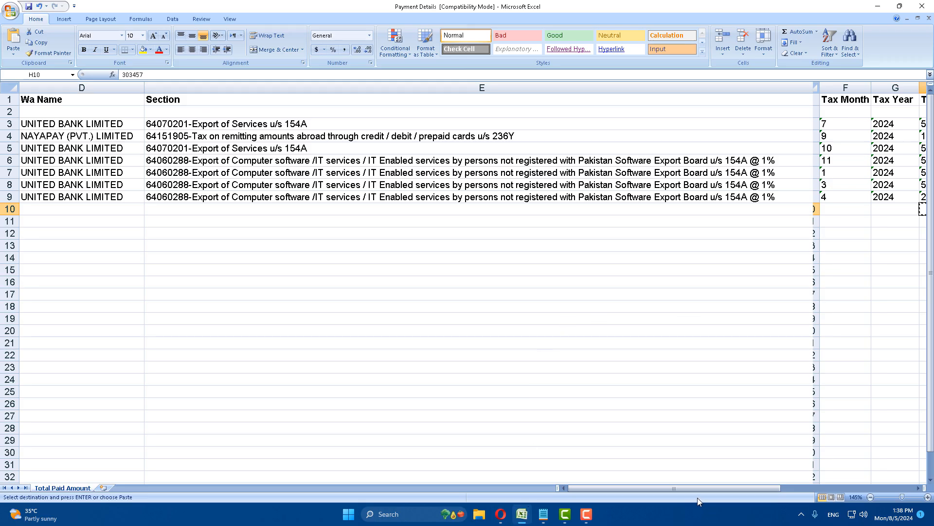
{"action": "left_click_drag", "start_coordinate": [697, 497], "coordinate": [857, 489]}
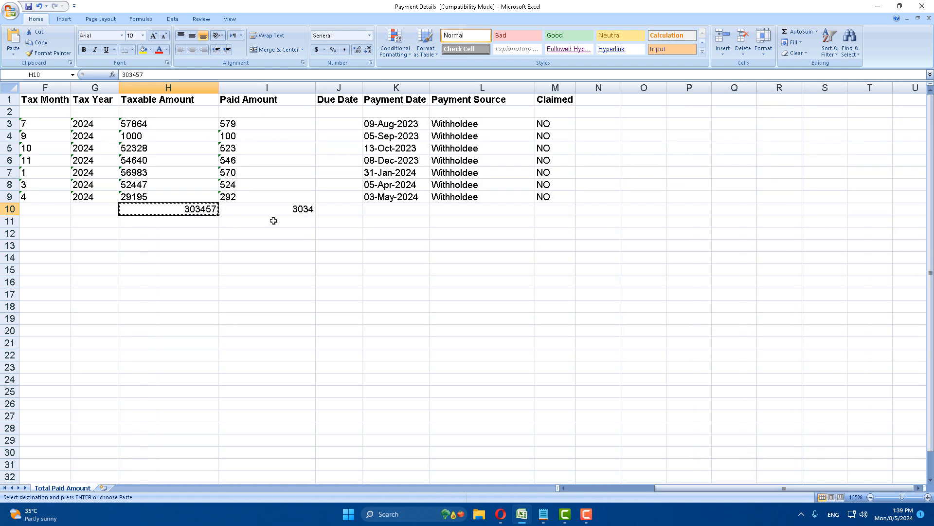
{"action": "left_click", "coordinate": [501, 514]}
{"action": "type", "text": "303,457"}
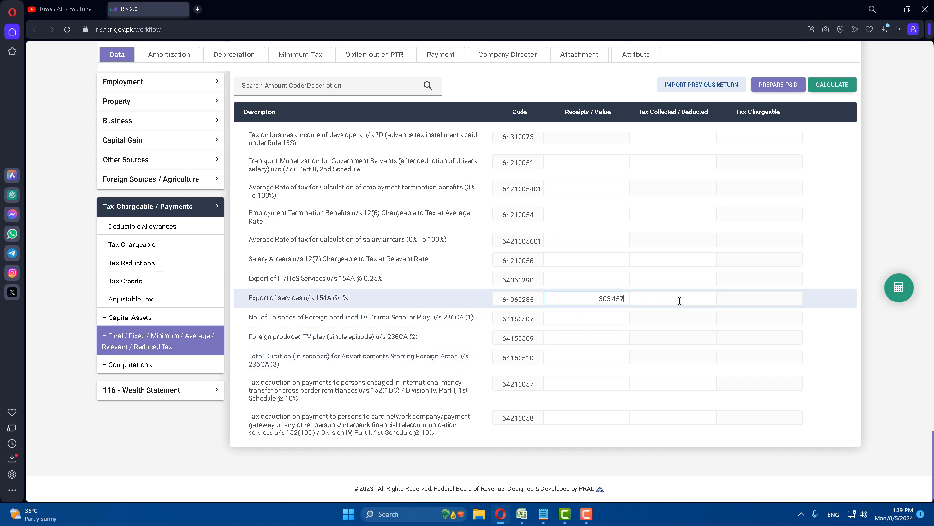
Enter the 3,034 total from Excel cell I10 as tax collected and recalculate, giving tax chargeable 3,035
{"action": "left_click", "coordinate": [680, 300]}
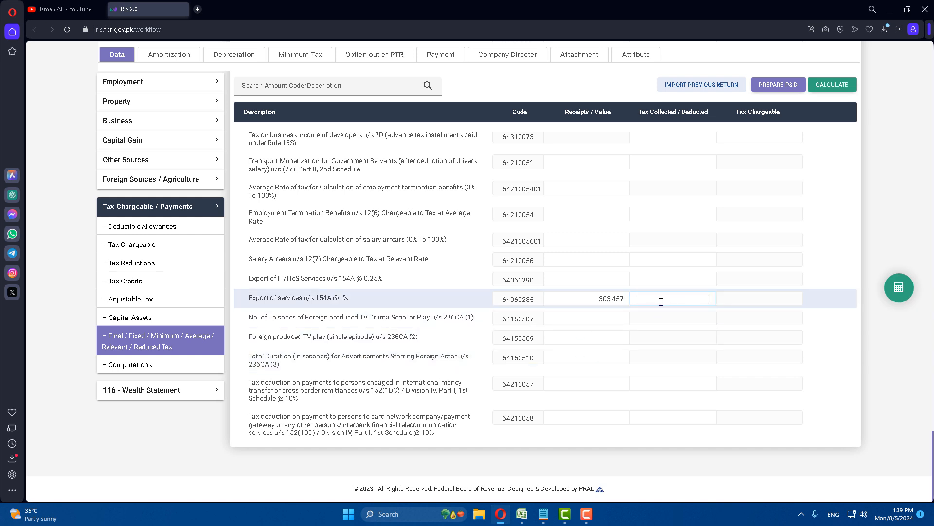
{"action": "left_click", "coordinate": [522, 514]}
{"action": "left_click", "coordinate": [287, 209]}
{"action": "key", "text": "ctrl+c"}
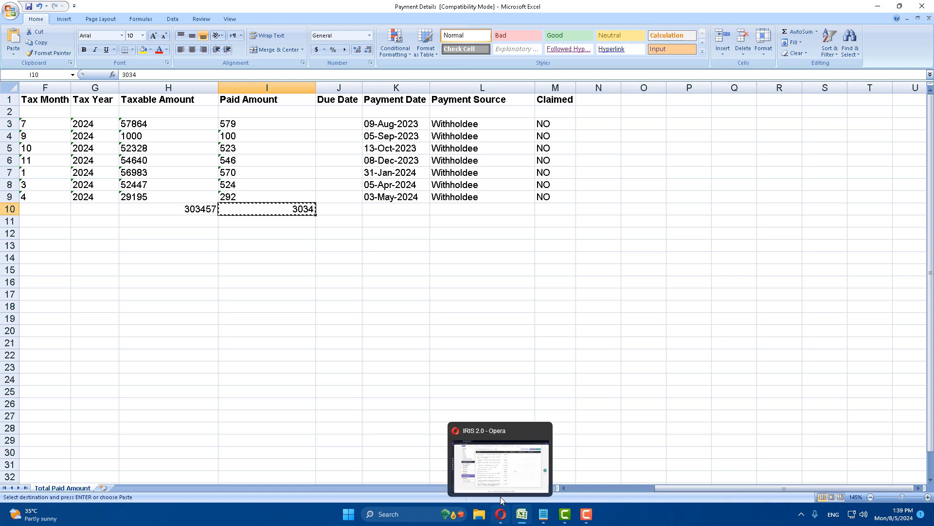
{"action": "left_click", "coordinate": [502, 500]}
{"action": "key", "text": "ctrl+v"}
{"action": "left_click", "coordinate": [832, 84]}
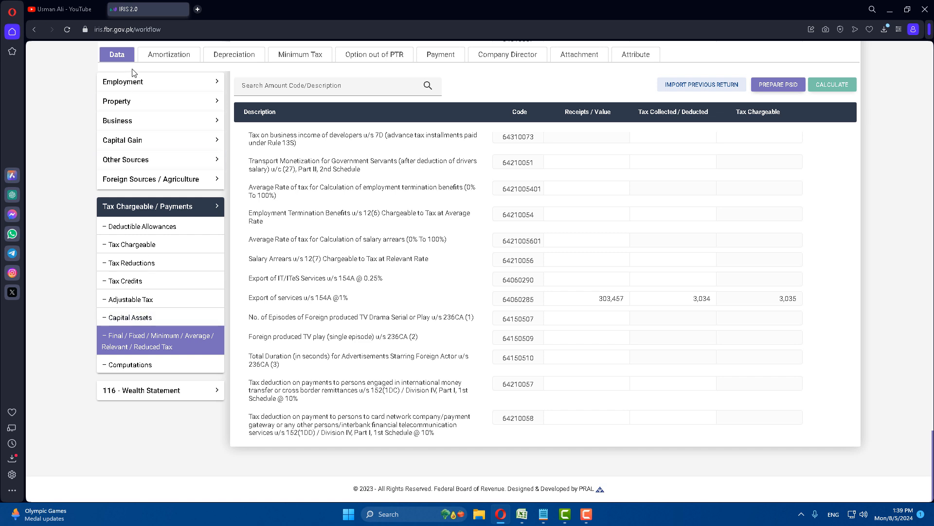
Enter 0 for Cash / Cash Equivalents (3319) under Business Assets and recalculate to Total Assets 0
{"action": "left_click", "coordinate": [135, 128]}
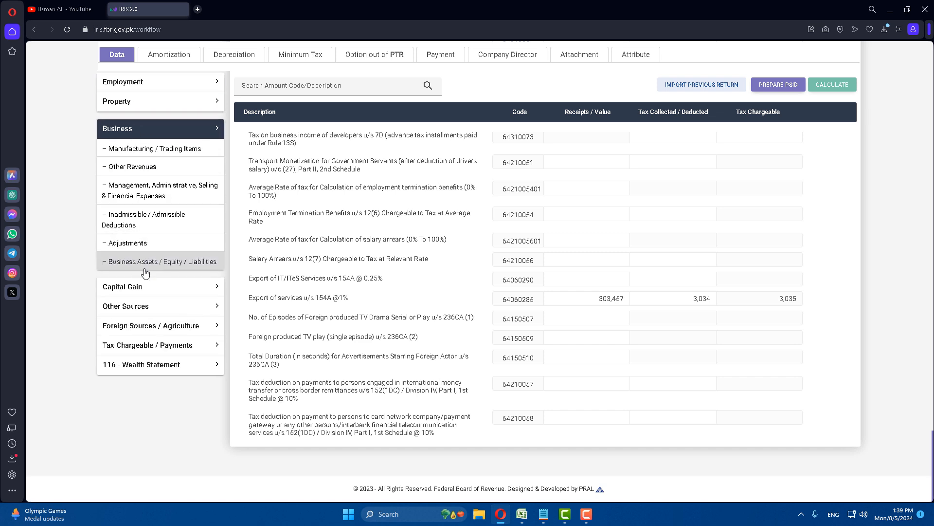
{"action": "left_click", "coordinate": [140, 265]}
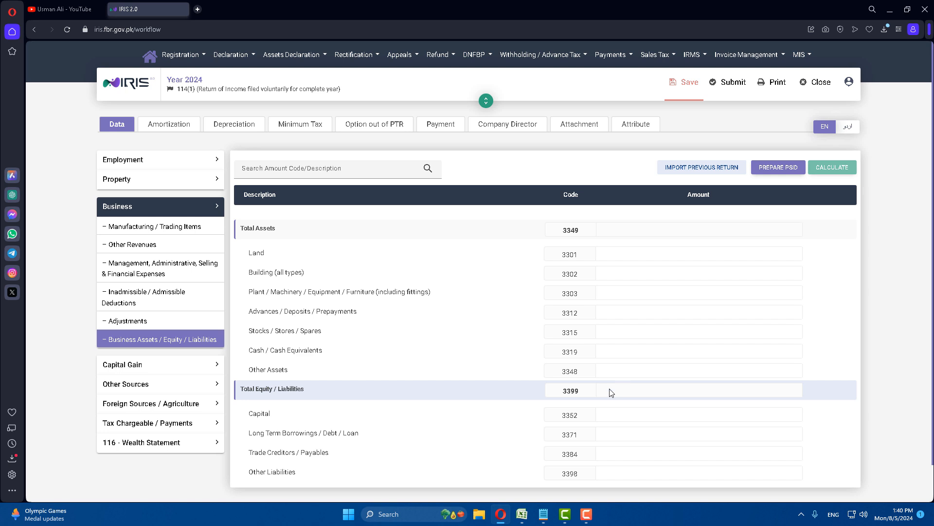
{"action": "left_click", "coordinate": [522, 513]}
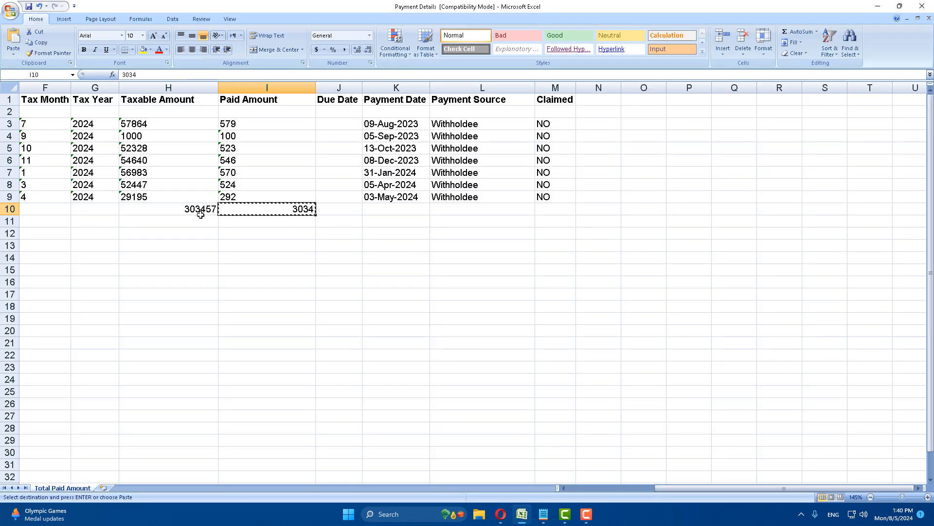
{"action": "left_click", "coordinate": [159, 208]}
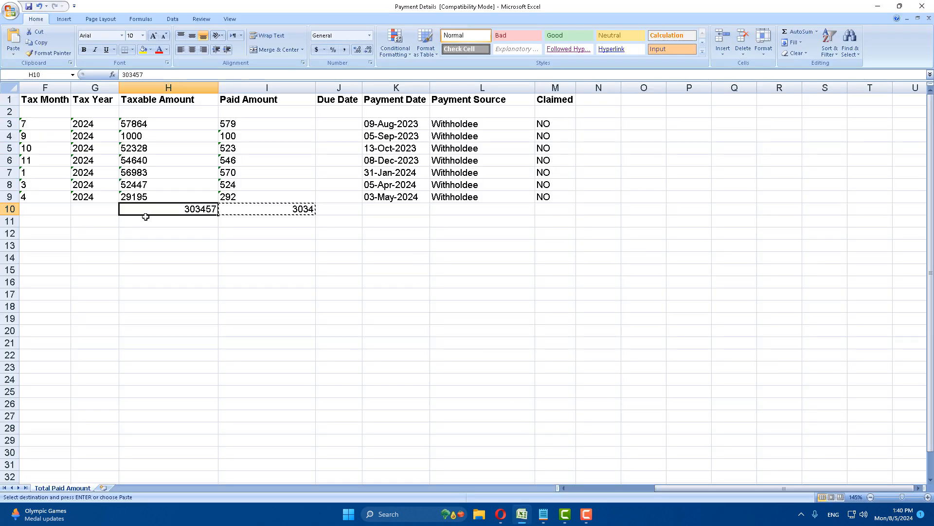
{"action": "key", "text": "alt+Tab"}
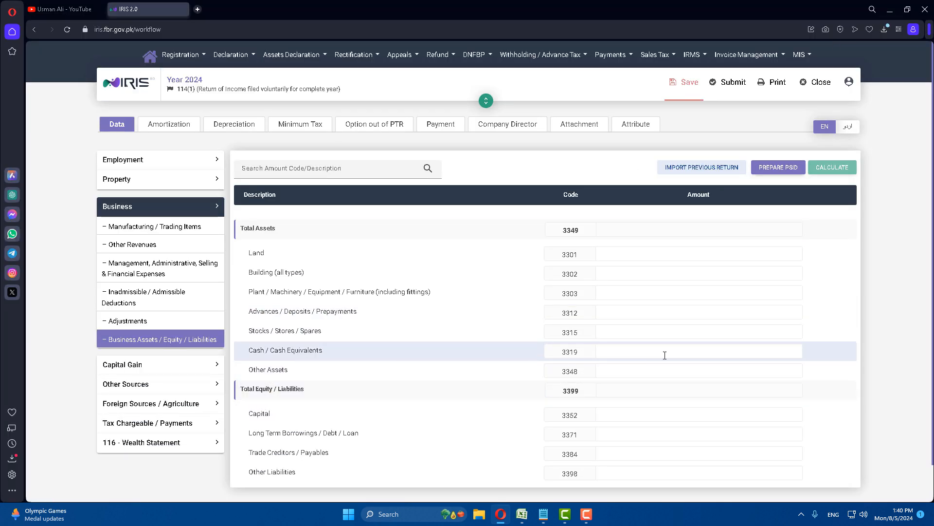
{"action": "left_click", "coordinate": [707, 353]}
{"action": "type", "text": "0"}
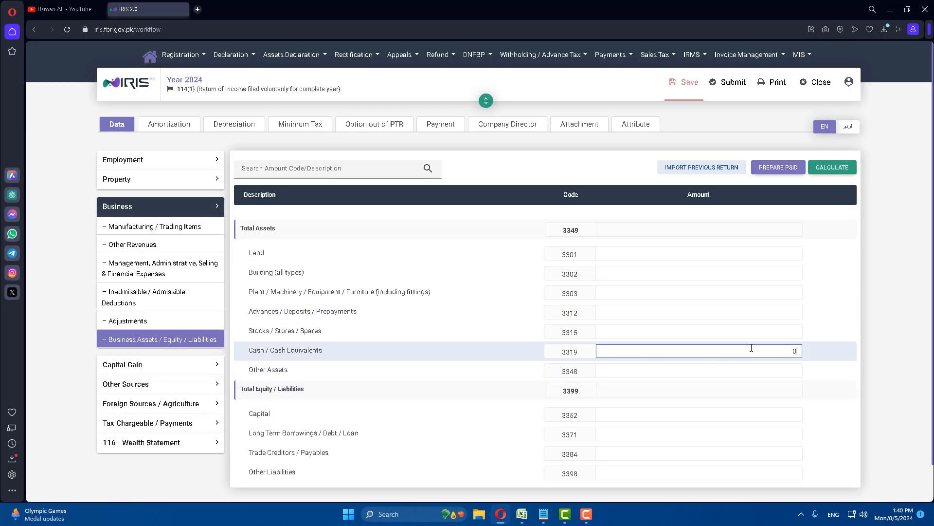
{"action": "left_click", "coordinate": [832, 167]}
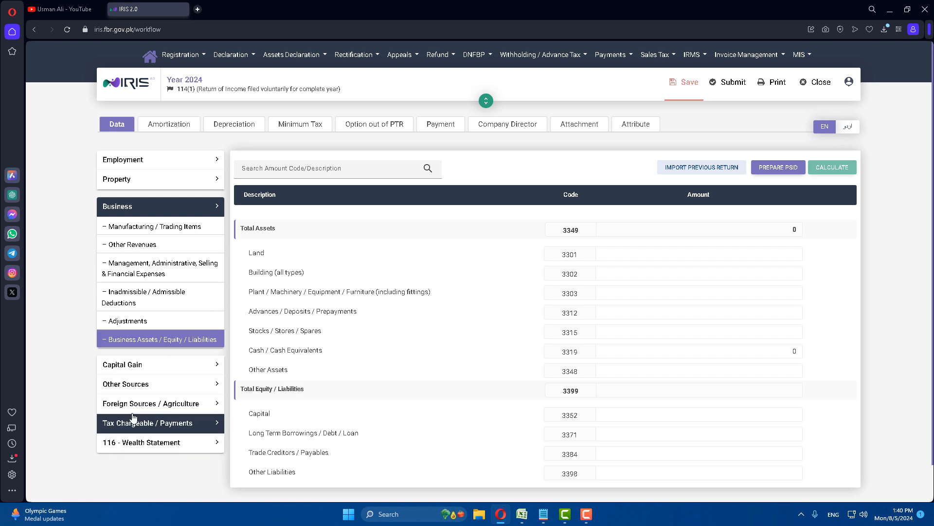
Paste 303,457 from Excel into code 7033 of the Reconciliation of Net Assets and recalculate
{"action": "left_click", "coordinate": [156, 442]}
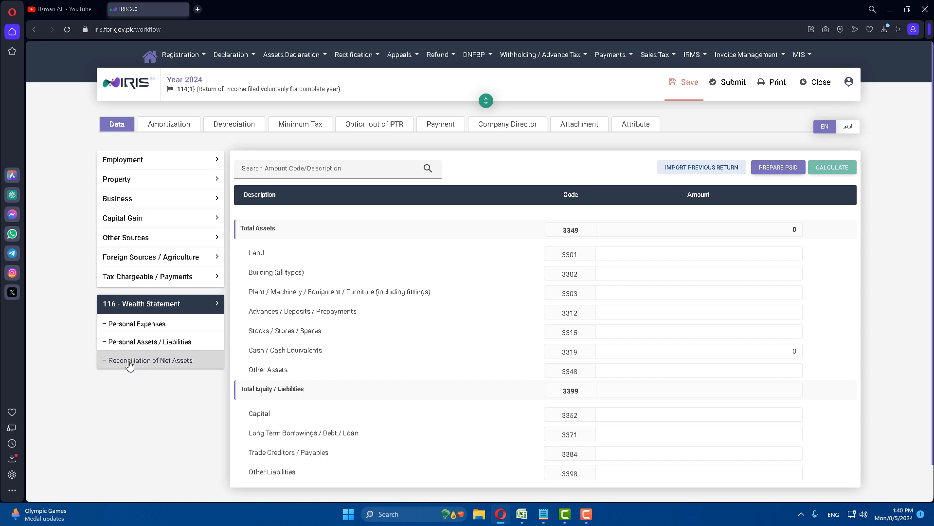
{"action": "left_click", "coordinate": [129, 364]}
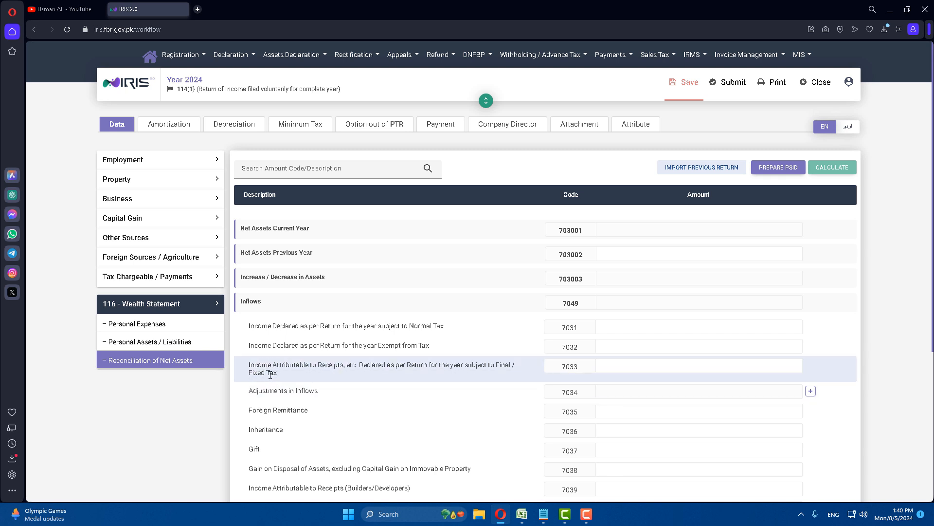
{"action": "left_click", "coordinate": [651, 362]}
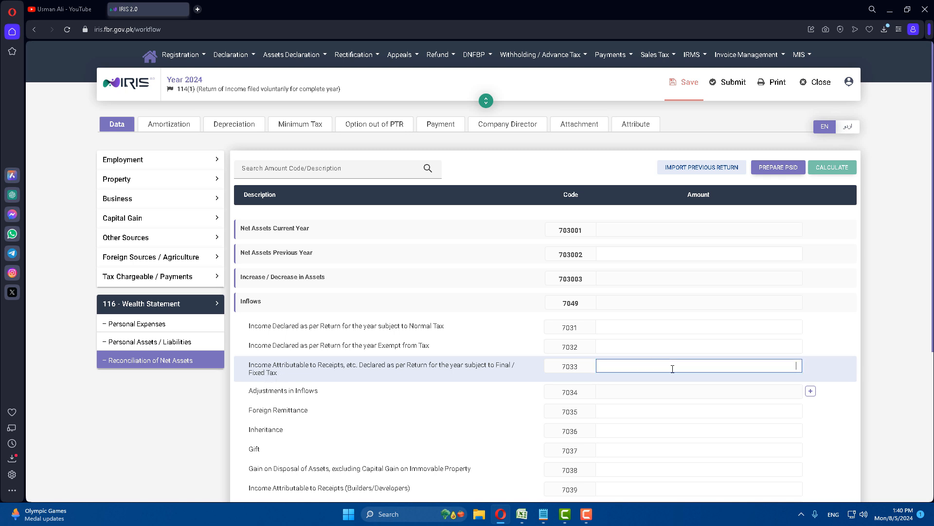
{"action": "left_click", "coordinate": [521, 516]}
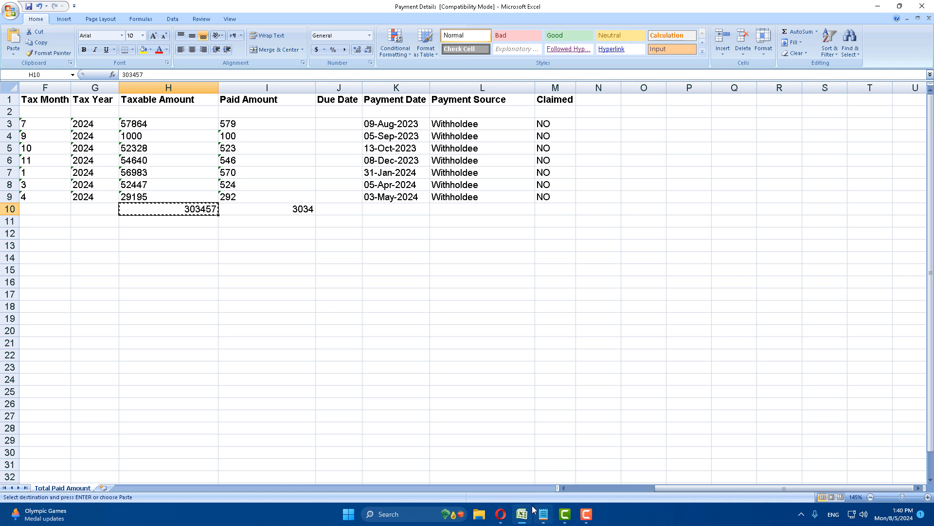
{"action": "left_click", "coordinate": [500, 514]}
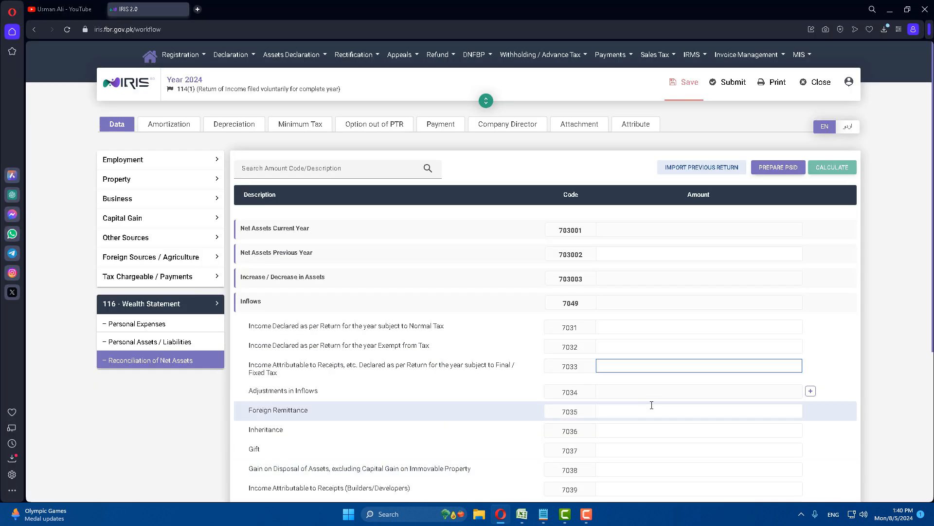
{"action": "key", "text": "ctrl+v"}
{"action": "left_click", "coordinate": [833, 167]}
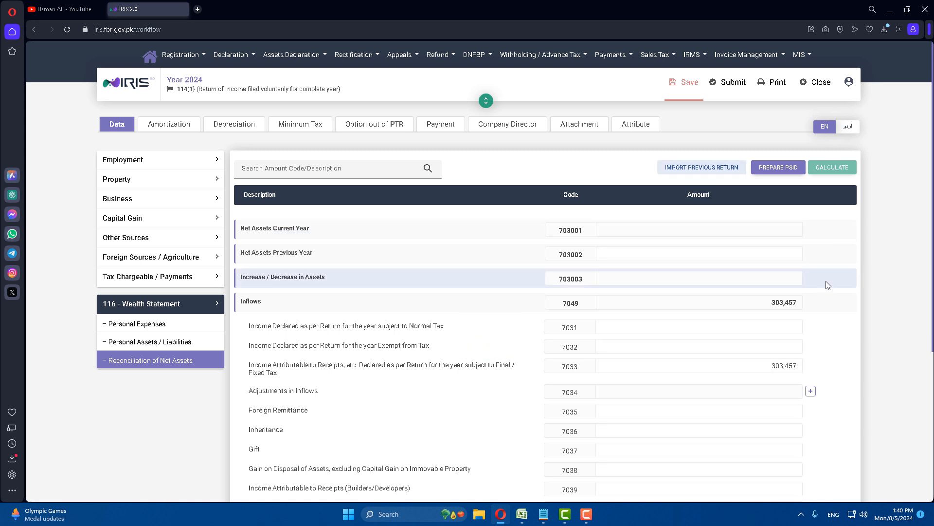
{"action": "scroll", "coordinate": [826, 307], "scroll_direction": "down", "scroll_amount": 5}
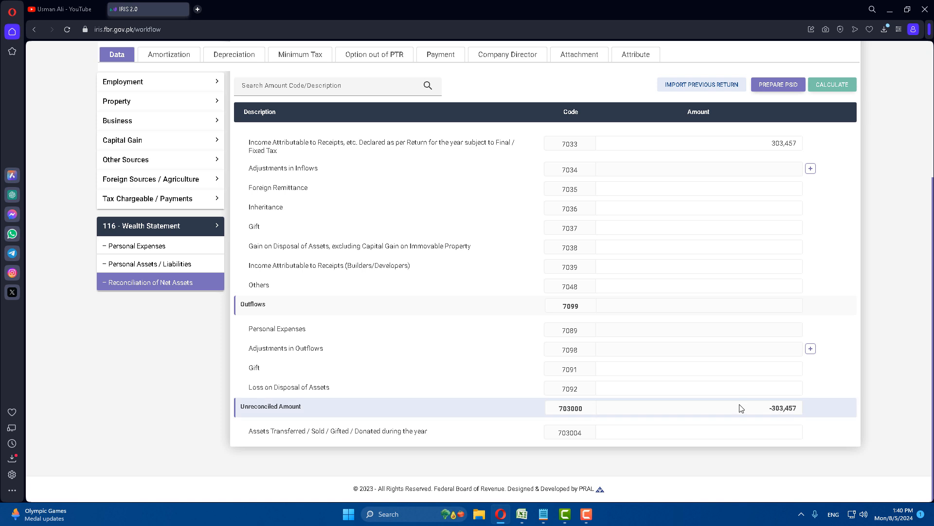
{"action": "scroll", "coordinate": [738, 409], "scroll_direction": "up", "scroll_amount": 3}
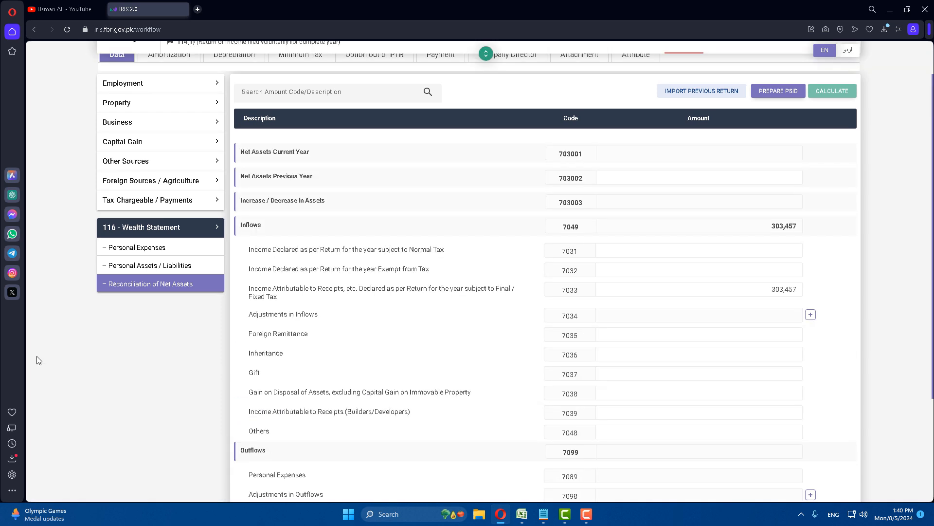
Enter 180,000 under Other Personal / Household Expenses (7087) and recalculate the 7089 total
{"action": "left_click", "coordinate": [129, 253]}
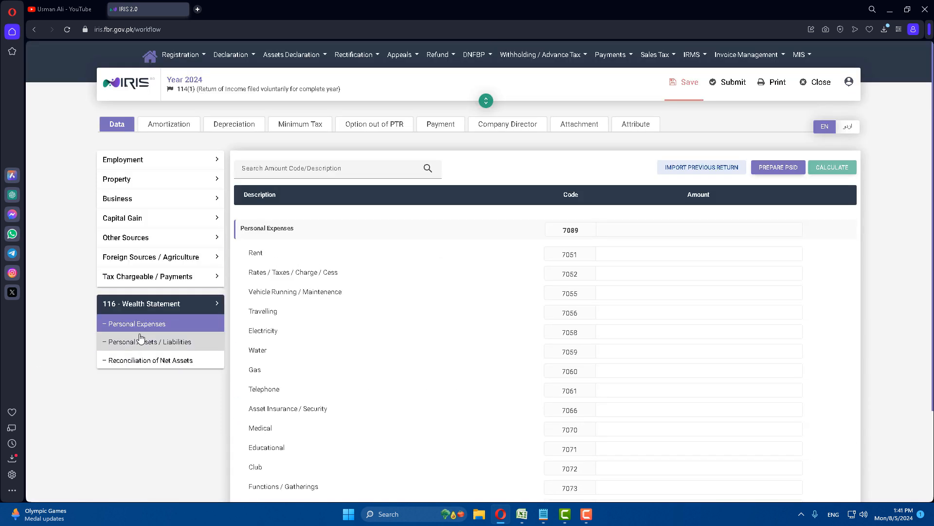
{"action": "scroll", "coordinate": [739, 330], "scroll_direction": "down", "scroll_amount": 3}
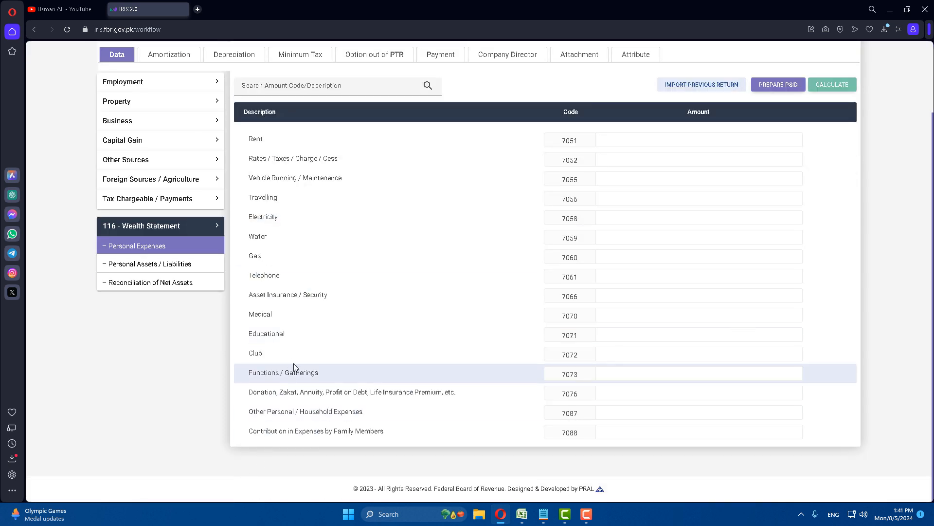
{"action": "scroll", "coordinate": [463, 359], "scroll_direction": "up", "scroll_amount": 3}
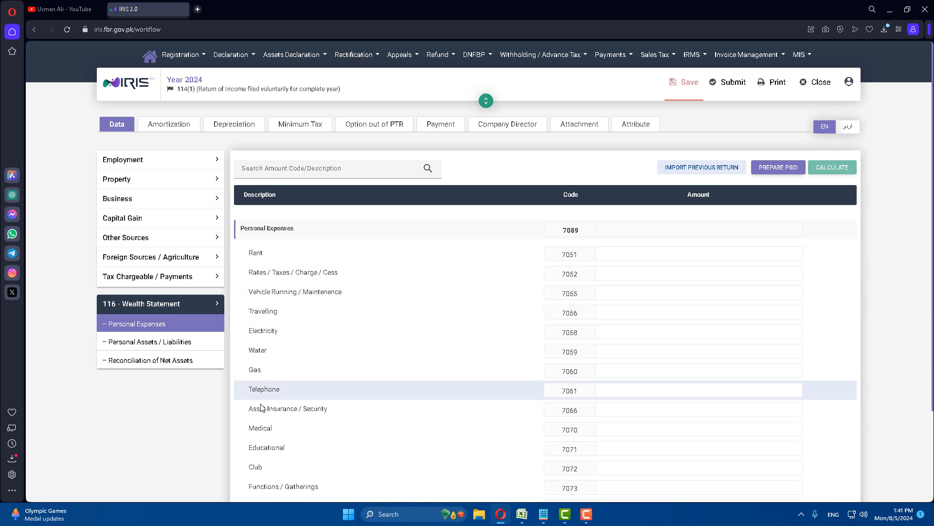
{"action": "scroll", "coordinate": [671, 438], "scroll_direction": "down", "scroll_amount": 2}
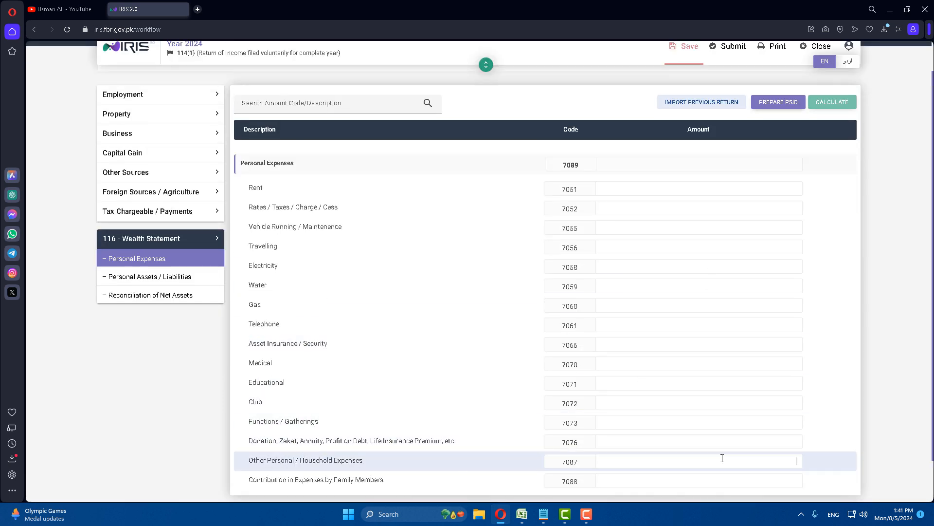
{"action": "left_click", "coordinate": [731, 462]}
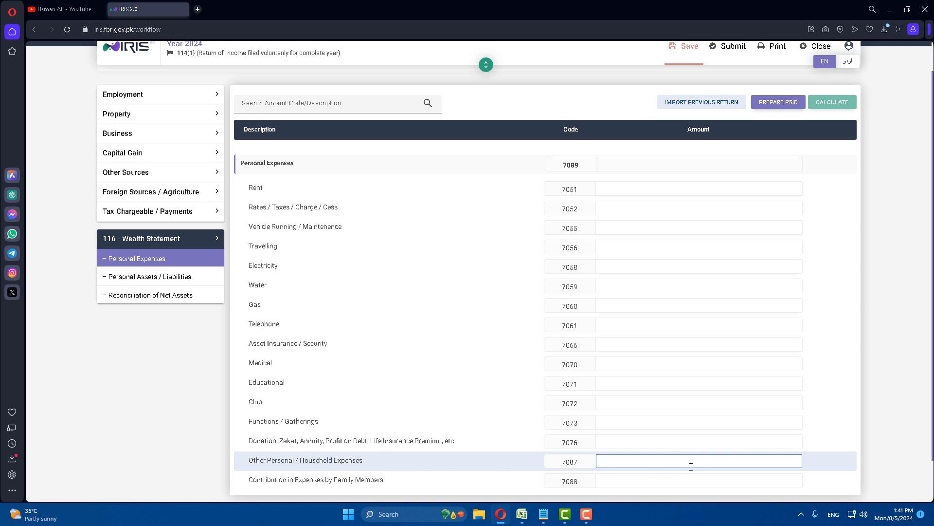
{"action": "type", "text": "180,000"}
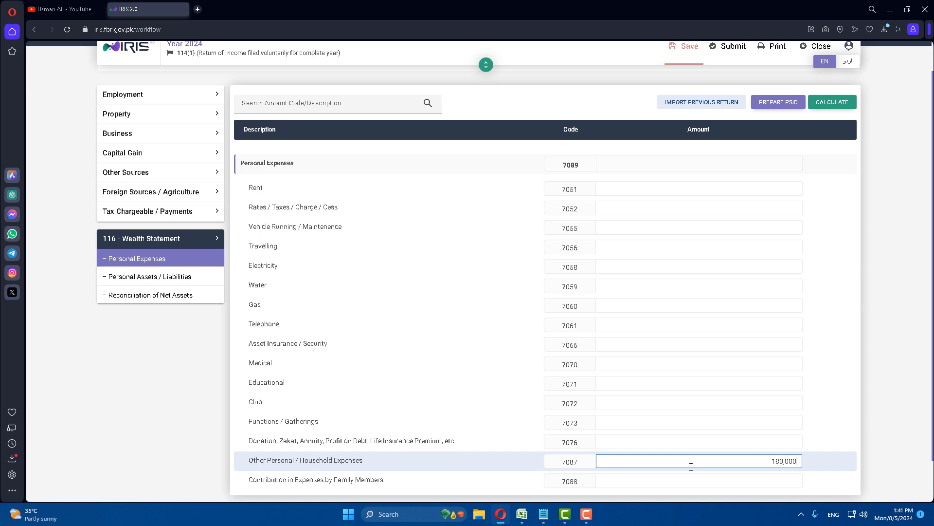
{"action": "left_click", "coordinate": [832, 102]}
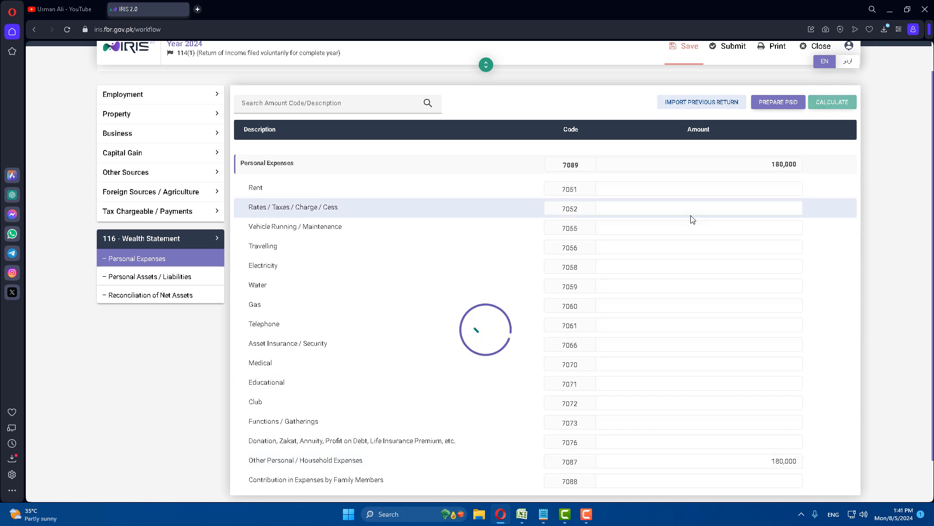
Copy the -123,457 unreconciled amount from the Reconciliation of Net Assets
{"action": "left_click", "coordinate": [158, 297]}
{"action": "scroll", "coordinate": [826, 338], "scroll_direction": "down", "scroll_amount": 6}
{"action": "scroll", "coordinate": [802, 366], "scroll_direction": "up", "scroll_amount": 1}
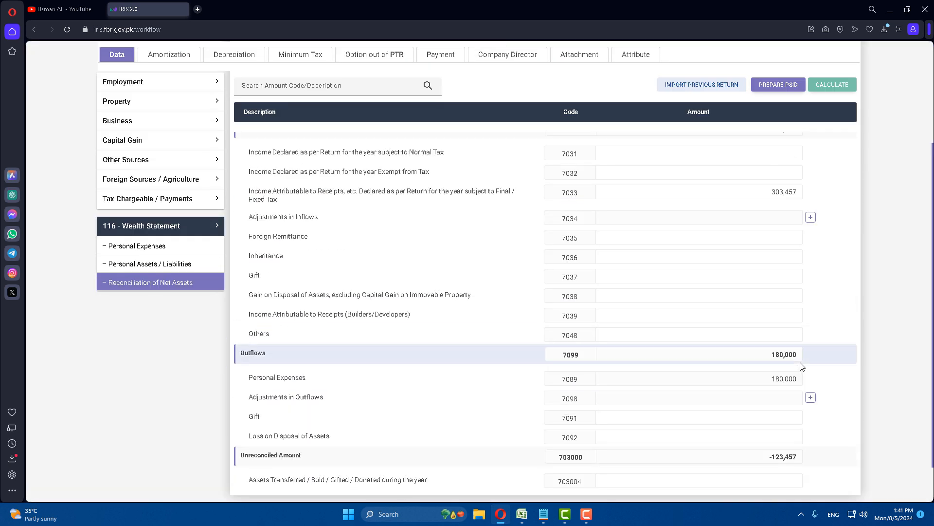
{"action": "scroll", "coordinate": [802, 366], "scroll_direction": "up", "scroll_amount": 2}
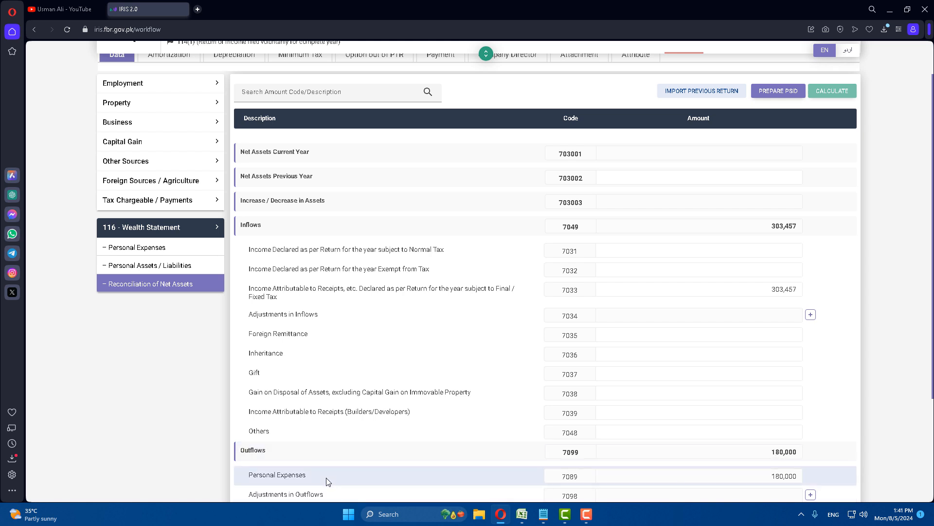
{"action": "scroll", "coordinate": [791, 481], "scroll_direction": "down", "scroll_amount": 3}
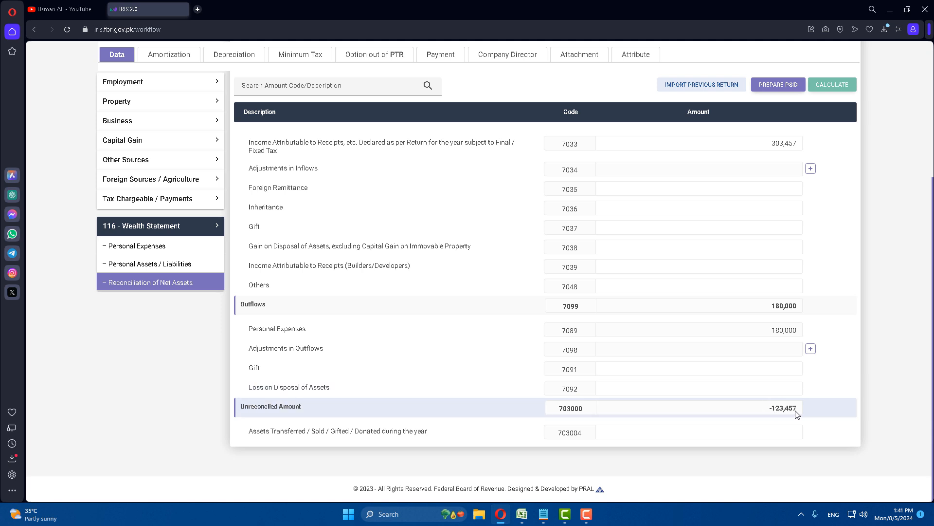
{"action": "left_click_drag", "start_coordinate": [796, 413], "coordinate": [775, 413]}
{"action": "left_click", "coordinate": [784, 391]}
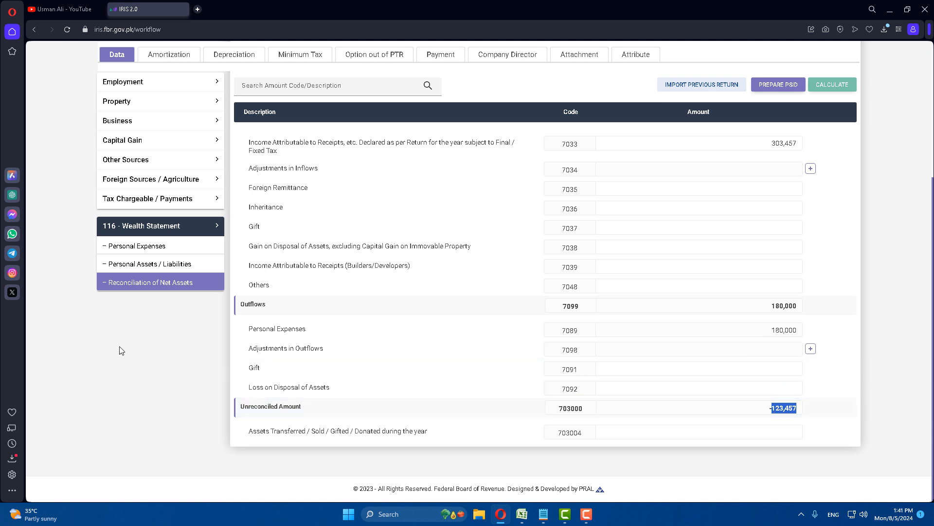
Enter 123,457 as Cash (Non-Business) under code 7012 and recalculate
{"action": "left_click", "coordinate": [144, 264]}
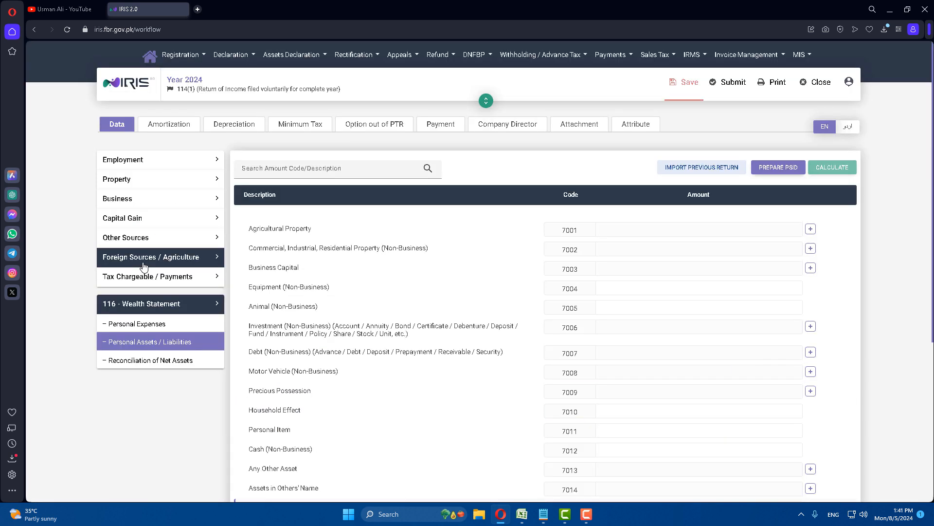
{"action": "scroll", "coordinate": [428, 424], "scroll_direction": "down", "scroll_amount": 3}
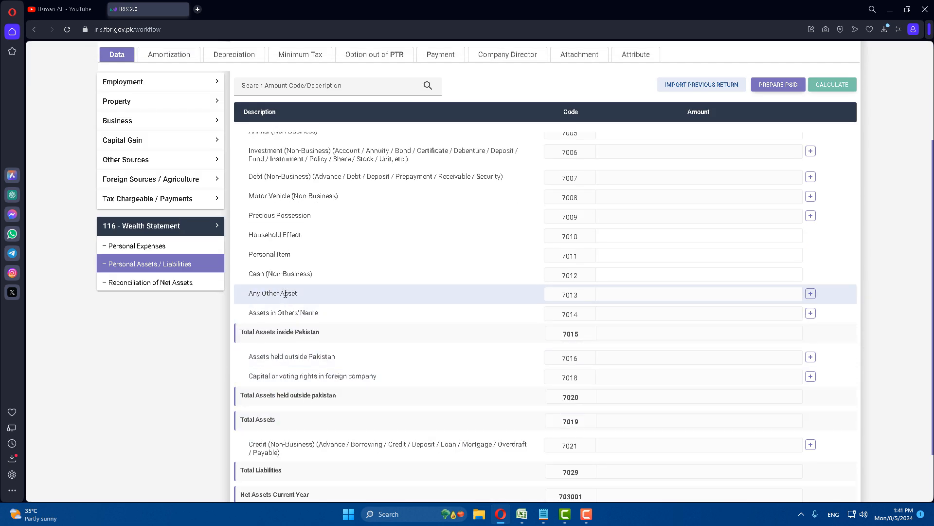
{"action": "left_click", "coordinate": [765, 279]}
{"action": "type", "text": "123457"}
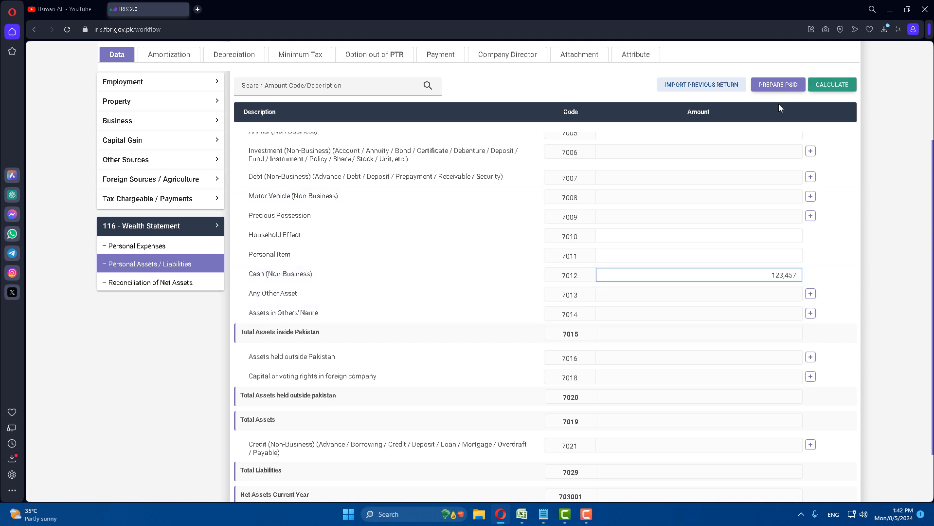
{"action": "left_click", "coordinate": [840, 86]}
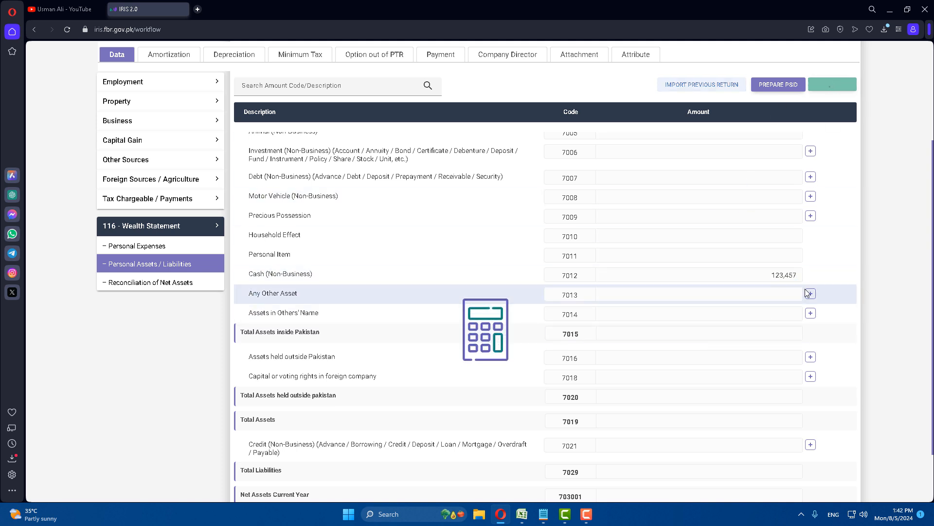
Review the updated Reconciliation of Net Assets, then return to Personal Assets / Liabilities
{"action": "scroll", "coordinate": [768, 318], "scroll_direction": "up", "scroll_amount": 5}
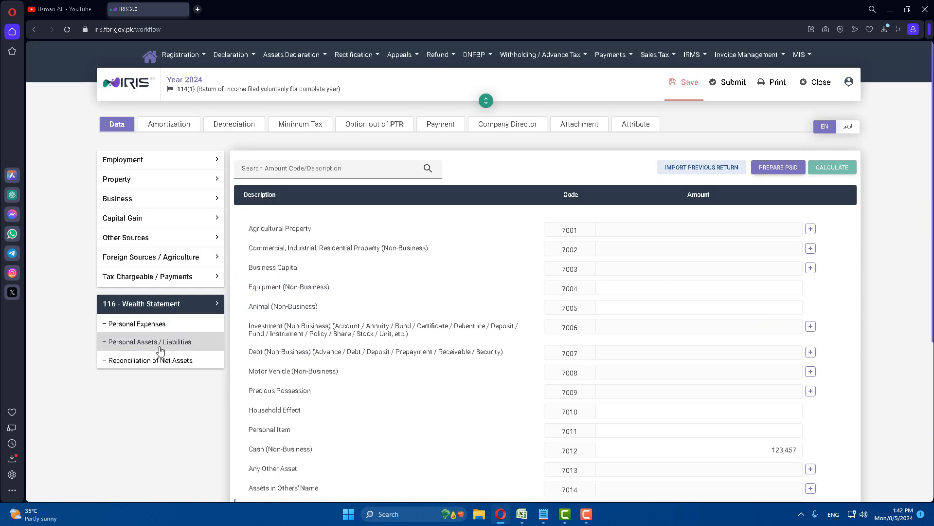
{"action": "left_click", "coordinate": [131, 362]}
{"action": "scroll", "coordinate": [793, 370], "scroll_direction": "down", "scroll_amount": 5}
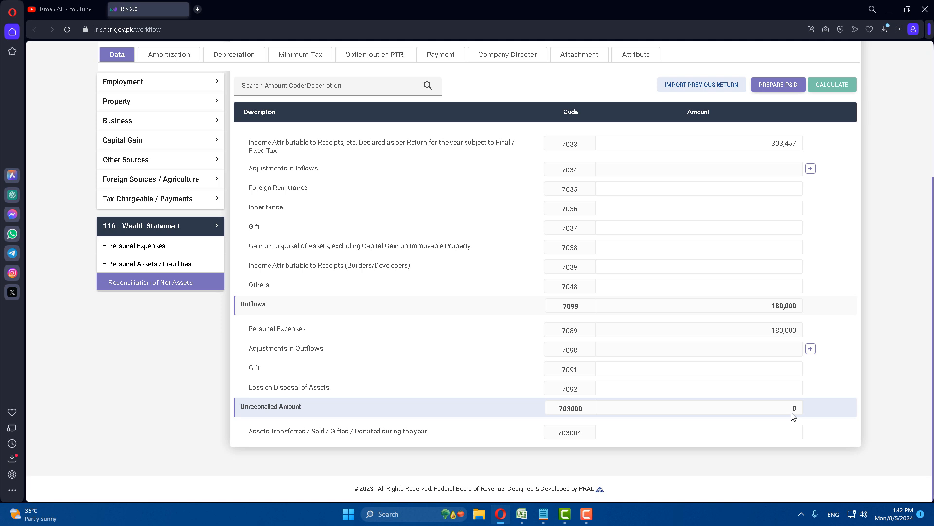
{"action": "left_click", "coordinate": [121, 265]}
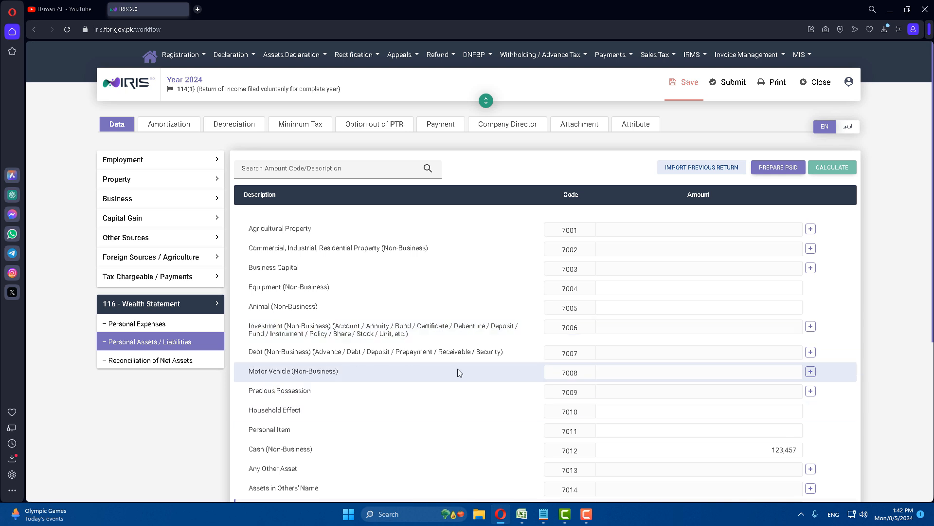
Add a motor vehicle entry with a registration number and contents 'moter car mehran'
{"action": "left_click", "coordinate": [811, 371]}
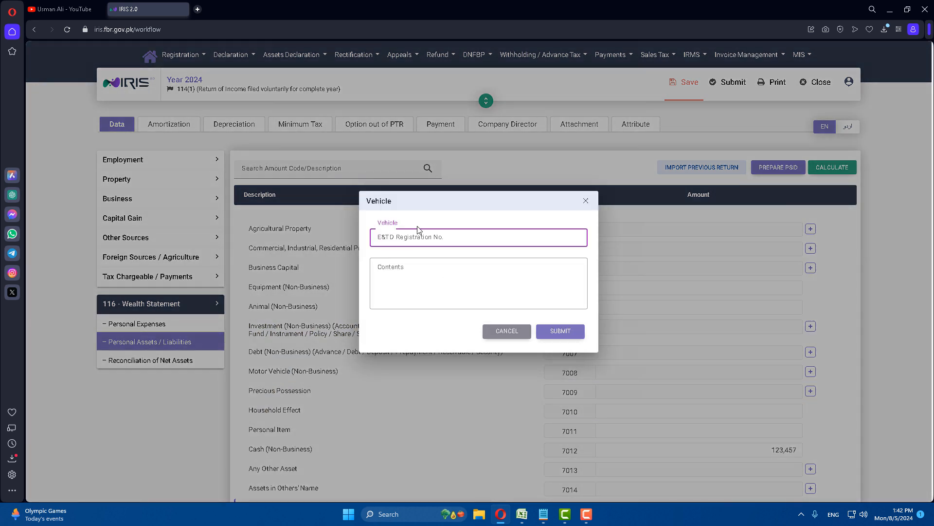
{"action": "type", "text": "fda"}
{"action": "key", "text": "Tab"}
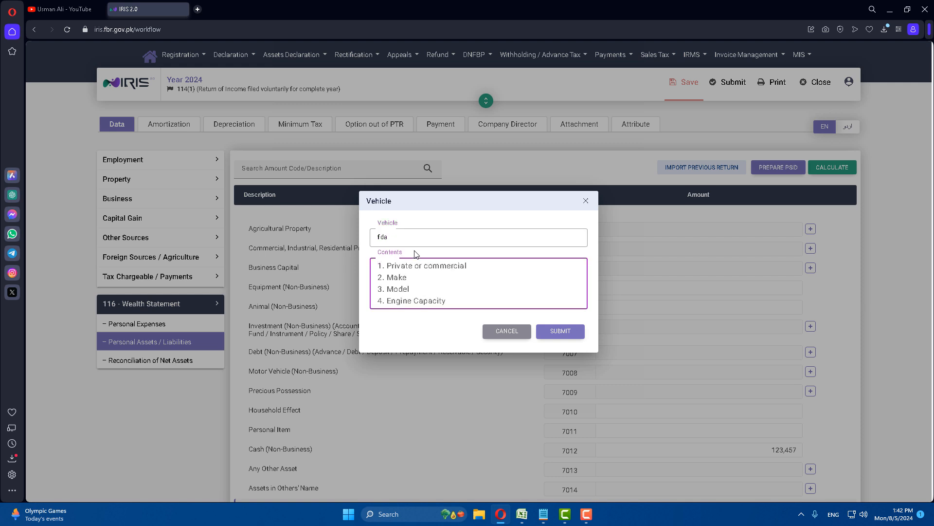
{"action": "type", "text": "mo"}
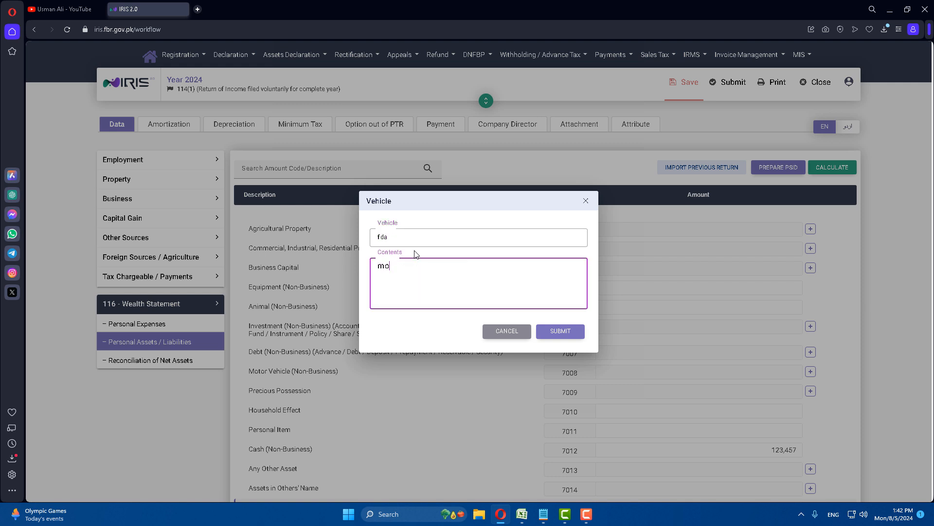
{"action": "type", "text": "ter car mehranm"}
{"action": "key", "text": "BackSpace"}
{"action": "left_click", "coordinate": [574, 332]}
Value the Mehran at 800,000 under code 7008 and recalculate the totals
{"action": "scroll", "coordinate": [736, 362], "scroll_direction": "down", "scroll_amount": 2}
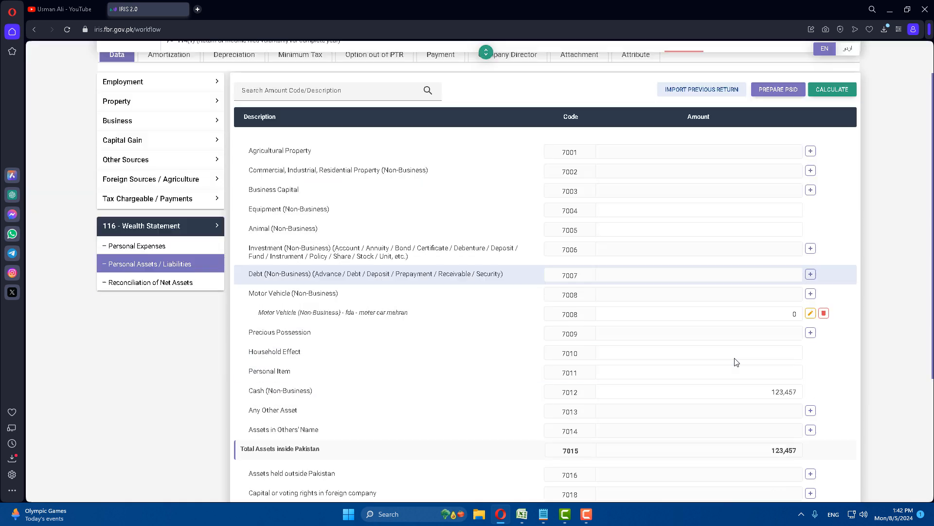
{"action": "double_click", "coordinate": [801, 266]}
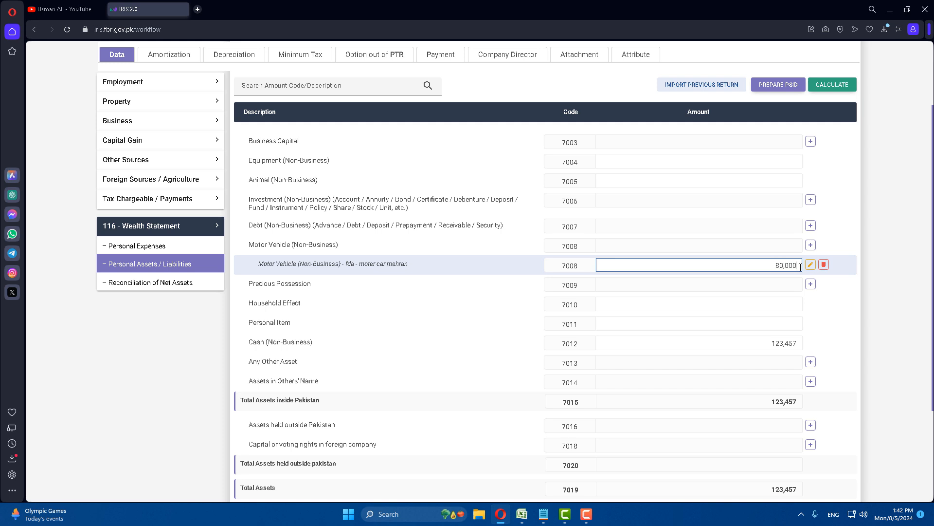
{"action": "left_click", "coordinate": [833, 84]}
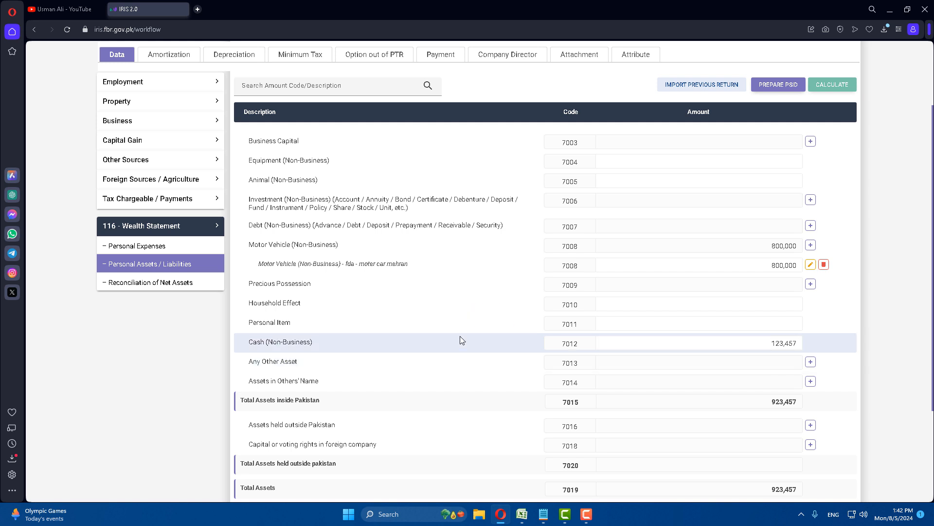
{"action": "scroll", "coordinate": [651, 351], "scroll_direction": "down", "scroll_amount": 3}
{"action": "scroll", "coordinate": [681, 321], "scroll_direction": "up", "scroll_amount": 6}
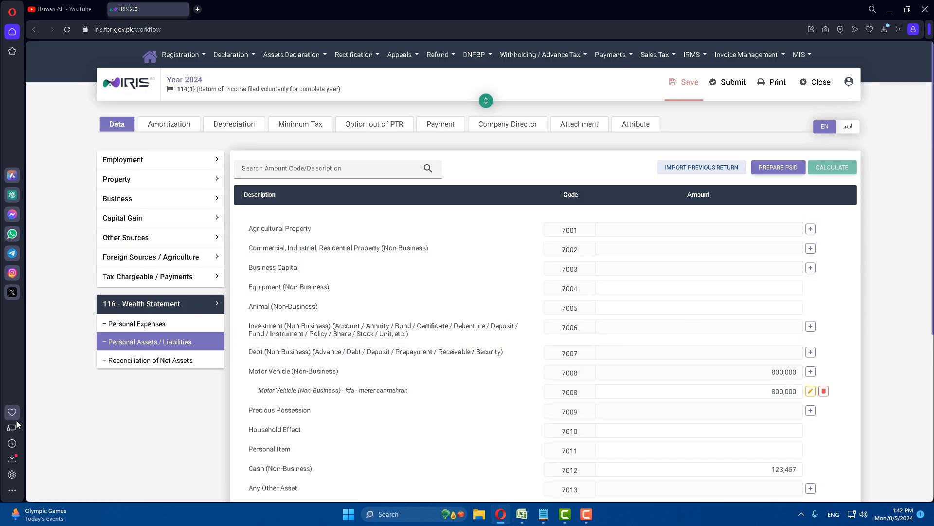
{"action": "left_click", "coordinate": [150, 370]}
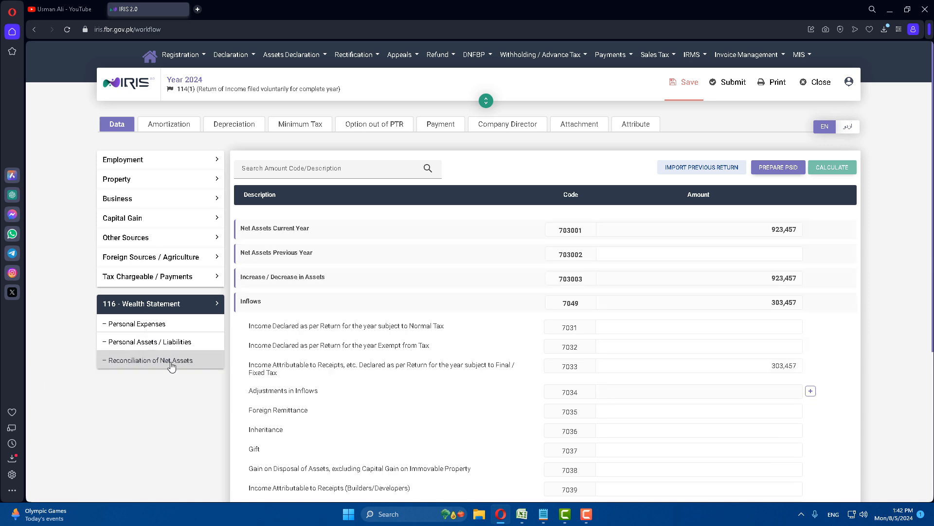
Copy the 800,000 unreconciled amount from the reconciliation
{"action": "scroll", "coordinate": [761, 328], "scroll_direction": "down", "scroll_amount": 5}
{"action": "scroll", "coordinate": [759, 340], "scroll_direction": "up", "scroll_amount": 5}
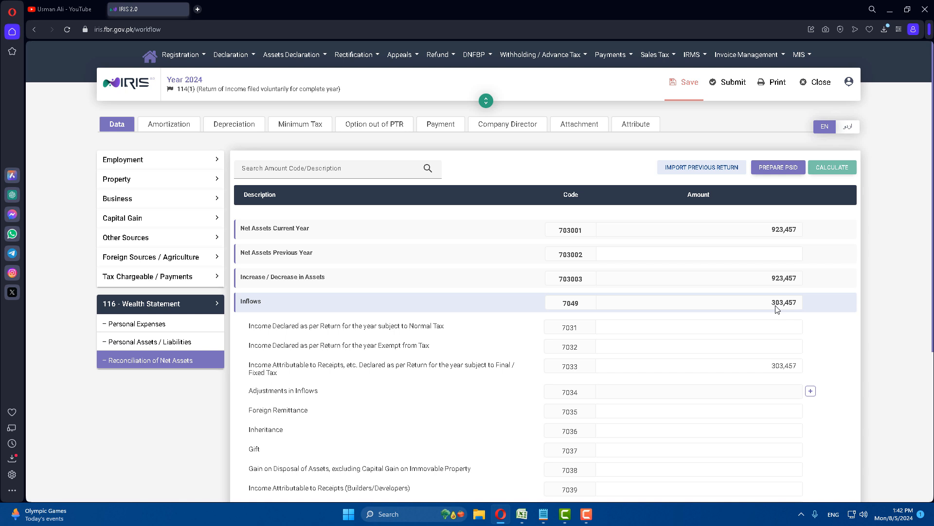
{"action": "scroll", "coordinate": [777, 309], "scroll_direction": "down", "scroll_amount": 3}
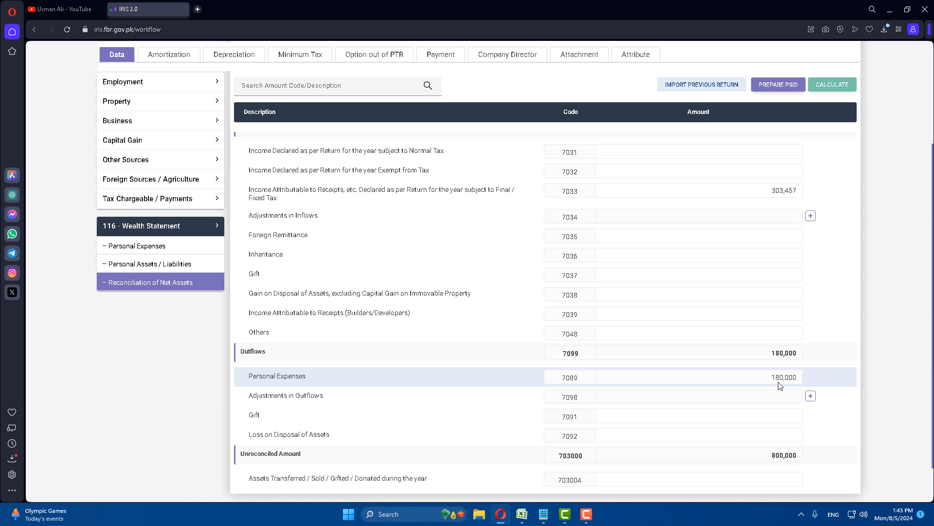
{"action": "left_click_drag", "start_coordinate": [773, 457], "coordinate": [802, 459]}
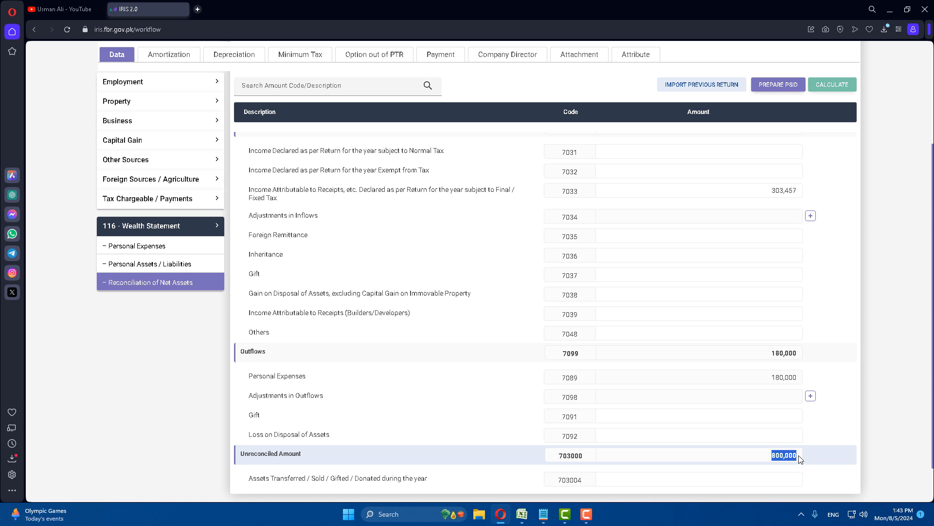
{"action": "left_click", "coordinate": [783, 437]}
Enter 800,000 as Net Assets Previous Year (703002) and recalculate, bringing unreconciled to 0
{"action": "scroll", "coordinate": [796, 462], "scroll_direction": "up", "scroll_amount": 4}
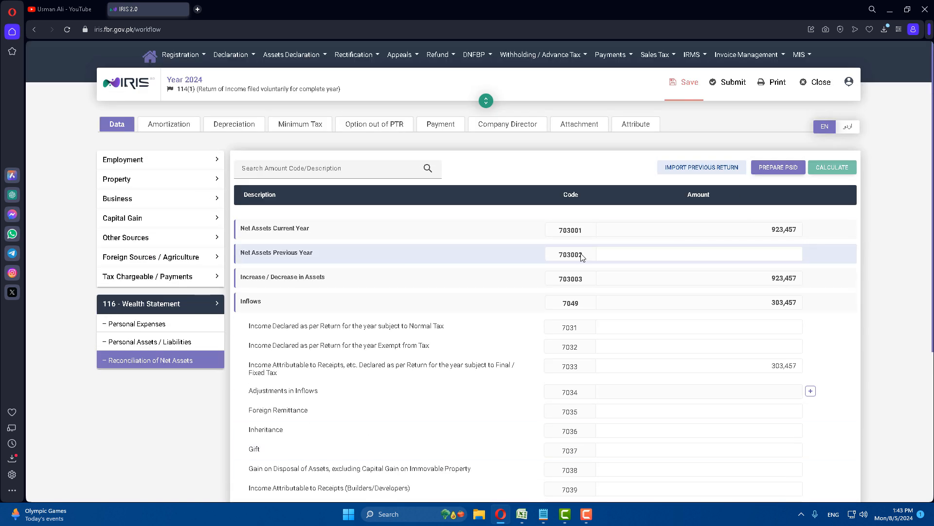
{"action": "left_click", "coordinate": [733, 252]}
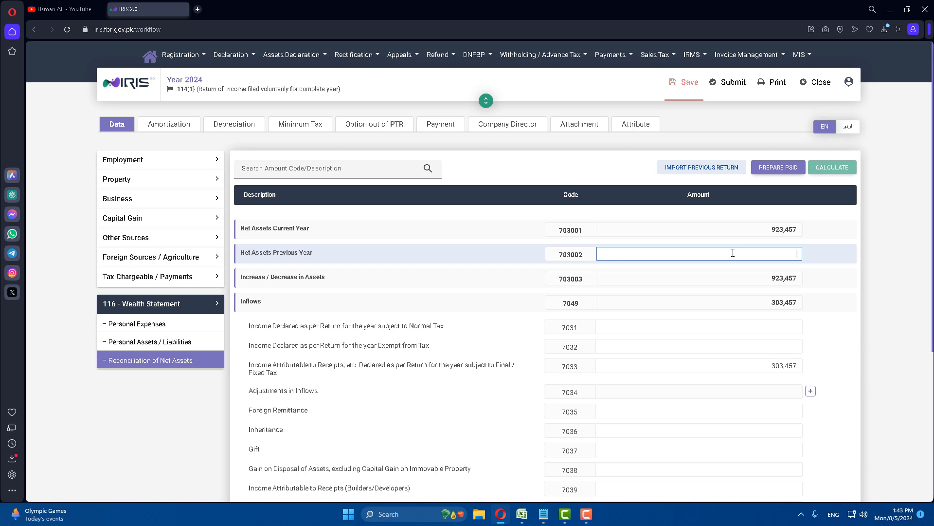
{"action": "type", "text": "8000000"}
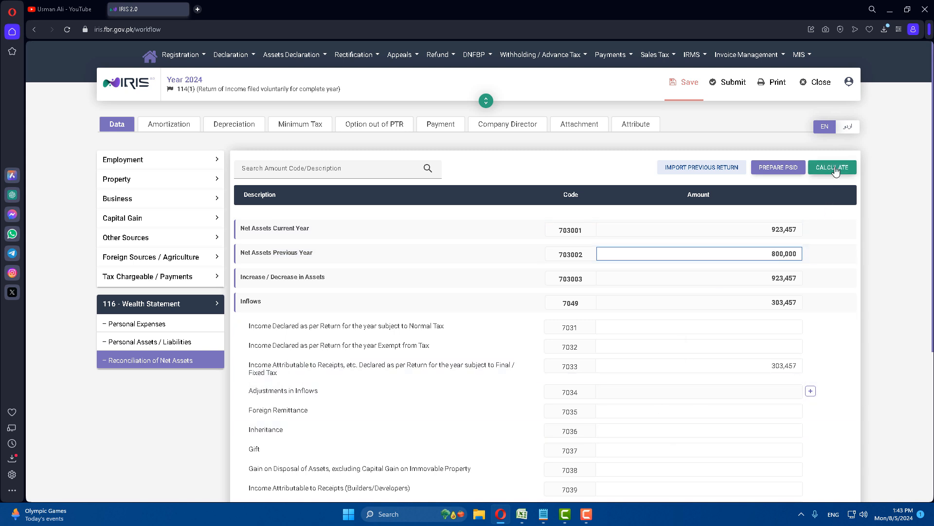
{"action": "left_click", "coordinate": [834, 168]}
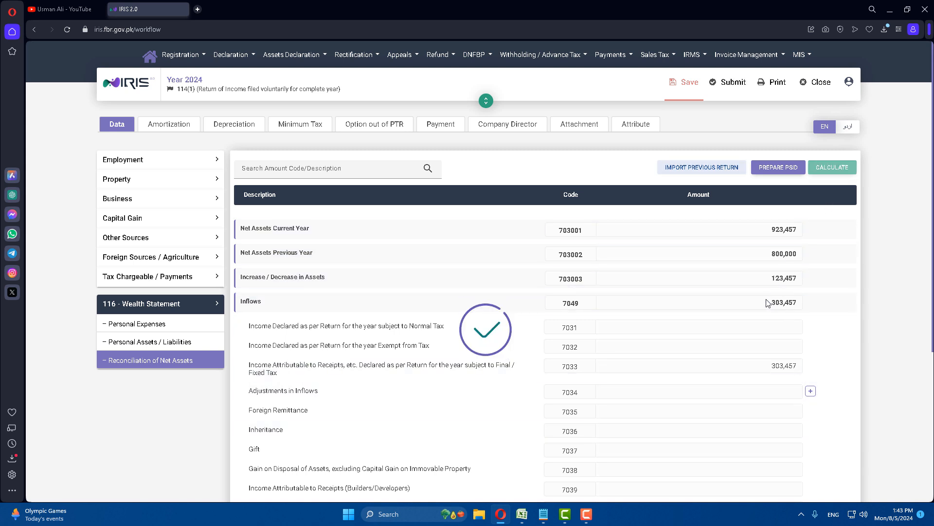
{"action": "scroll", "coordinate": [778, 441], "scroll_direction": "down", "scroll_amount": 5}
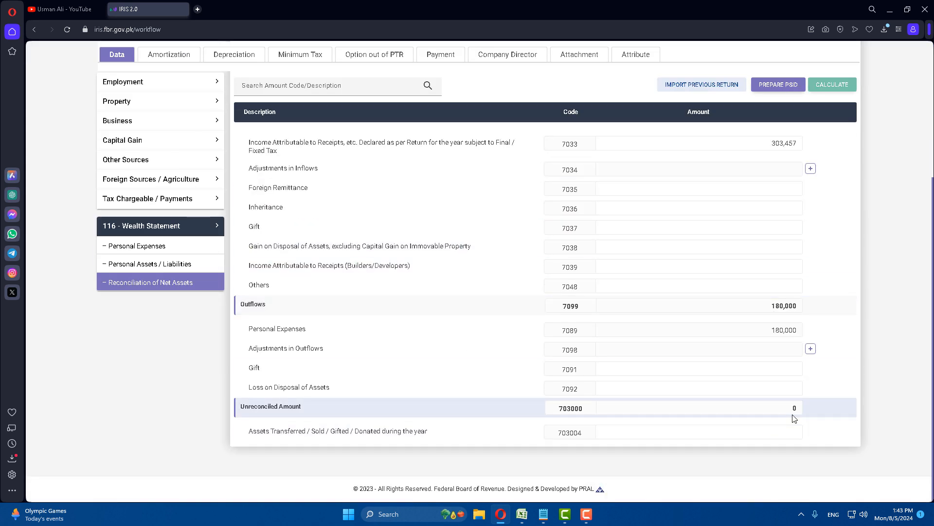
{"action": "scroll", "coordinate": [794, 419], "scroll_direction": "up", "scroll_amount": 5}
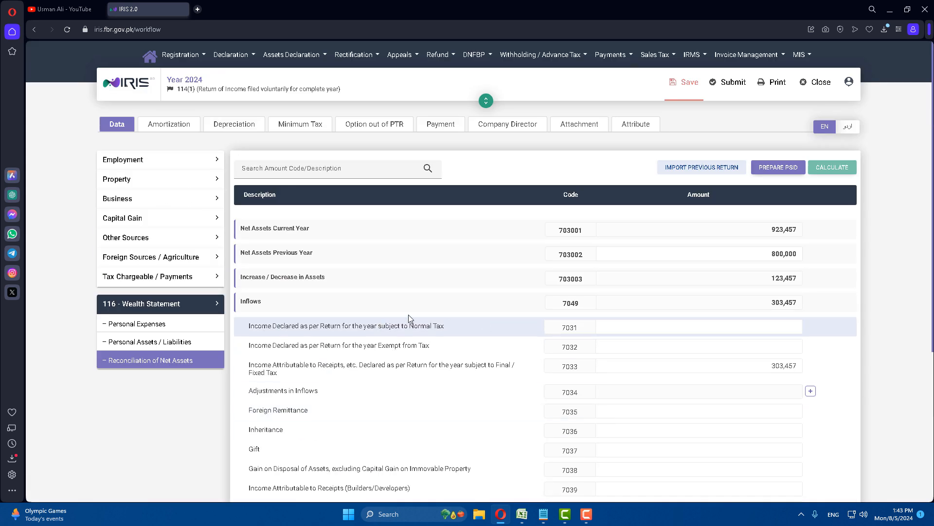
Save the 2024 return as a draft and close it, then cancel the Change PIN dialog
{"action": "left_click", "coordinate": [666, 81]}
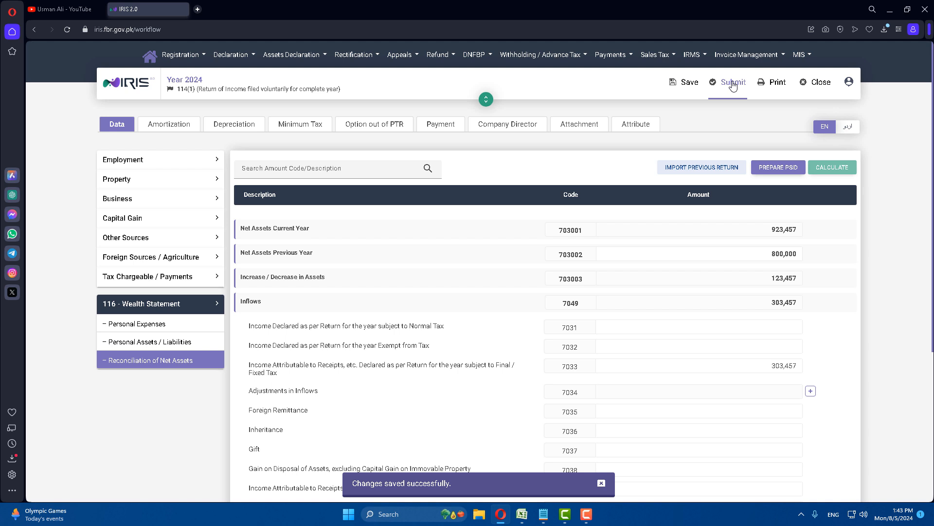
{"action": "left_click", "coordinate": [818, 83]}
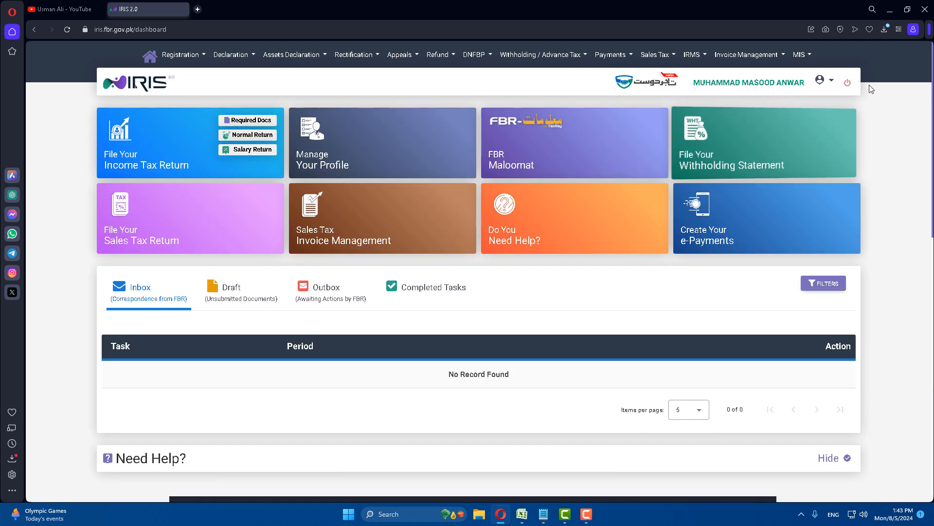
{"action": "left_click", "coordinate": [833, 83]}
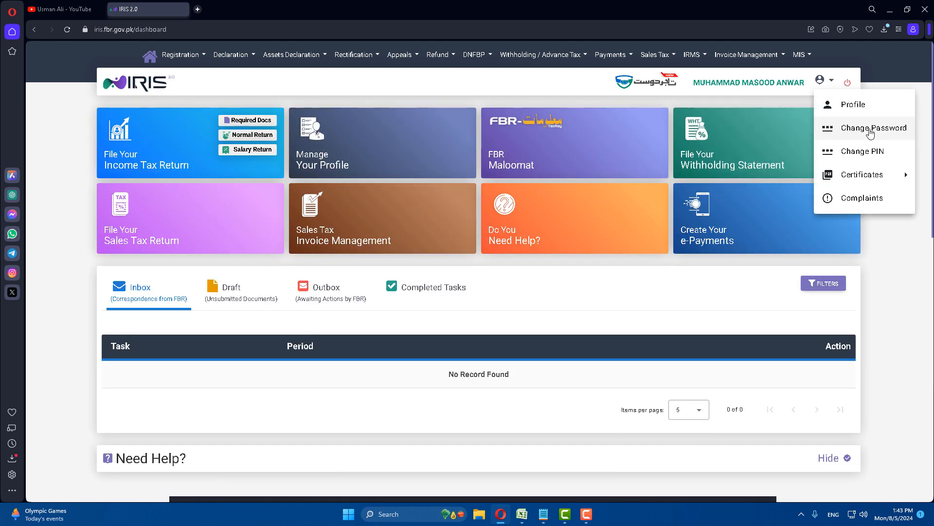
{"action": "left_click", "coordinate": [856, 146]}
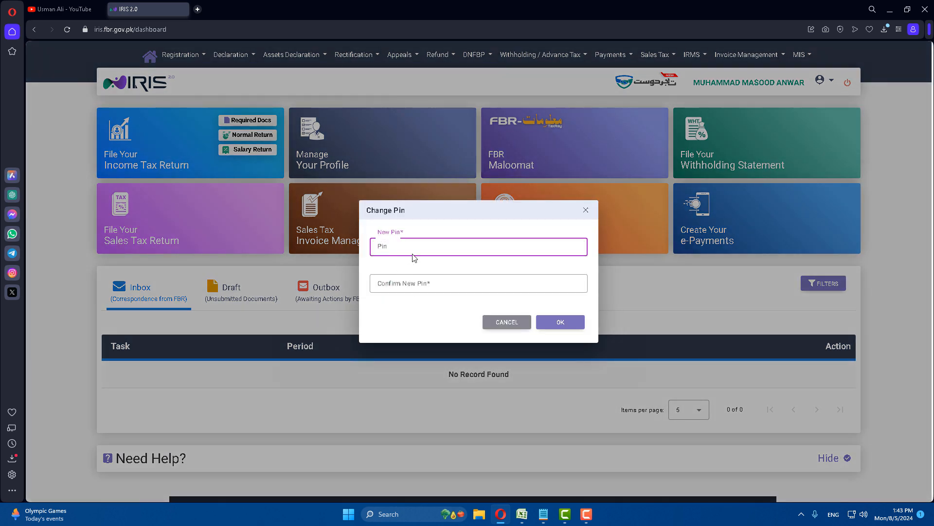
{"action": "left_click", "coordinate": [428, 286]}
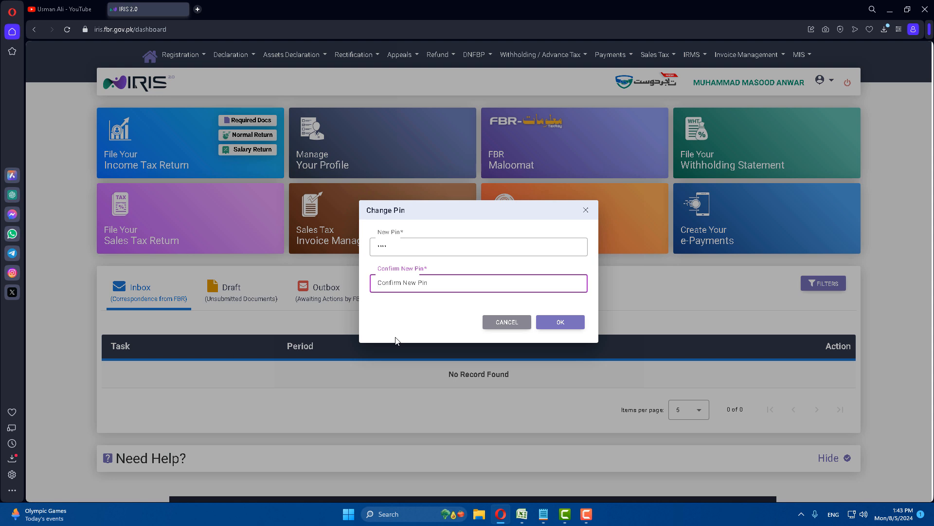
{"action": "type", "text": "1"}
{"action": "left_click", "coordinate": [506, 321]}
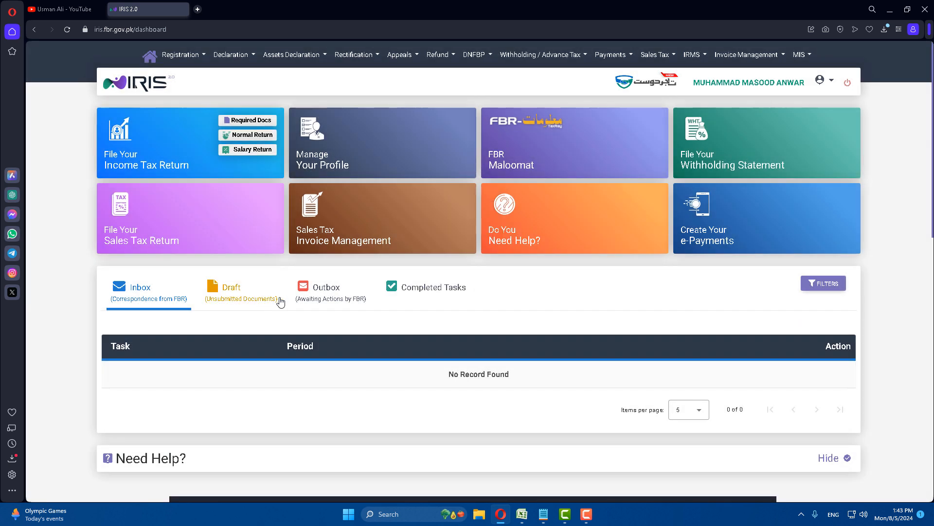
{"action": "left_click", "coordinate": [237, 302]}
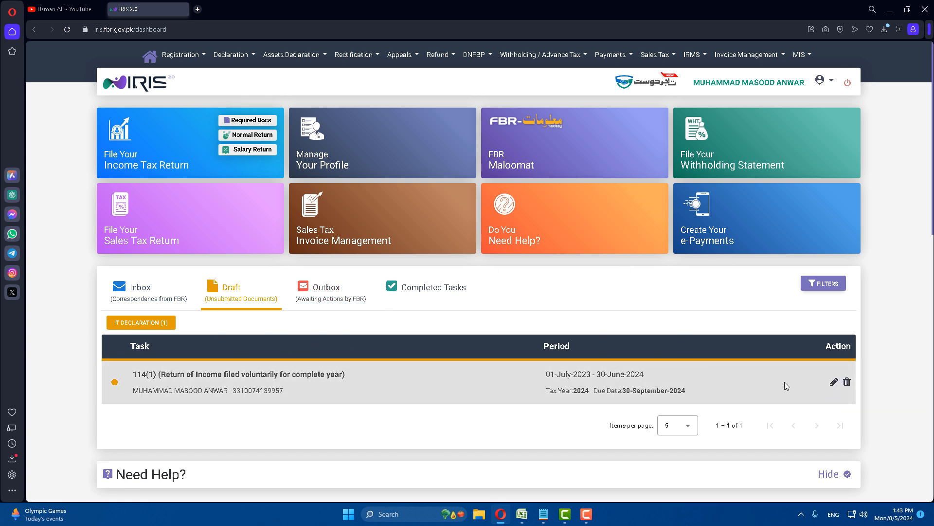
{"action": "left_click", "coordinate": [835, 383]}
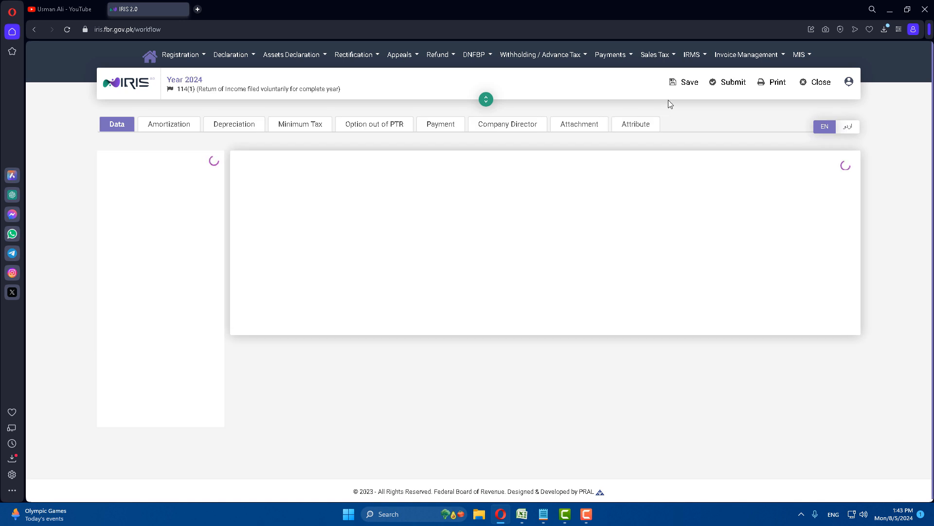
{"action": "left_click", "coordinate": [811, 83]}
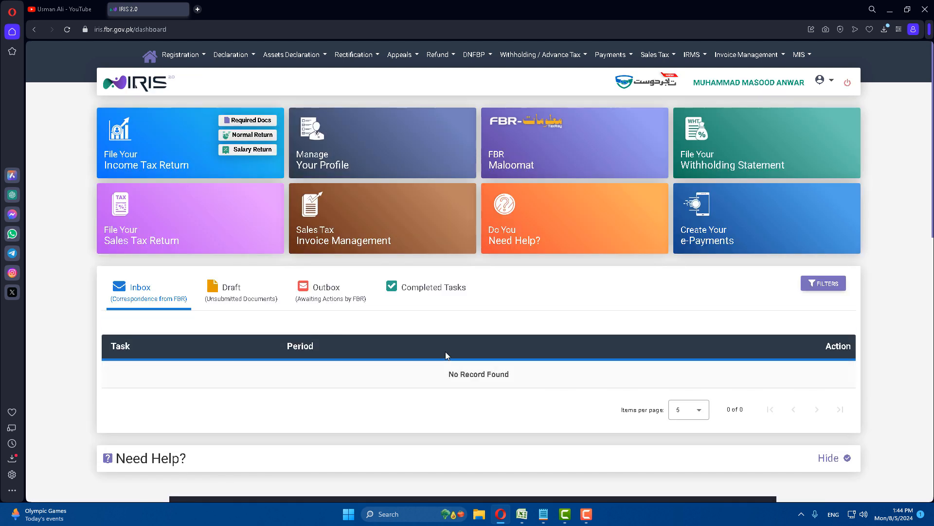